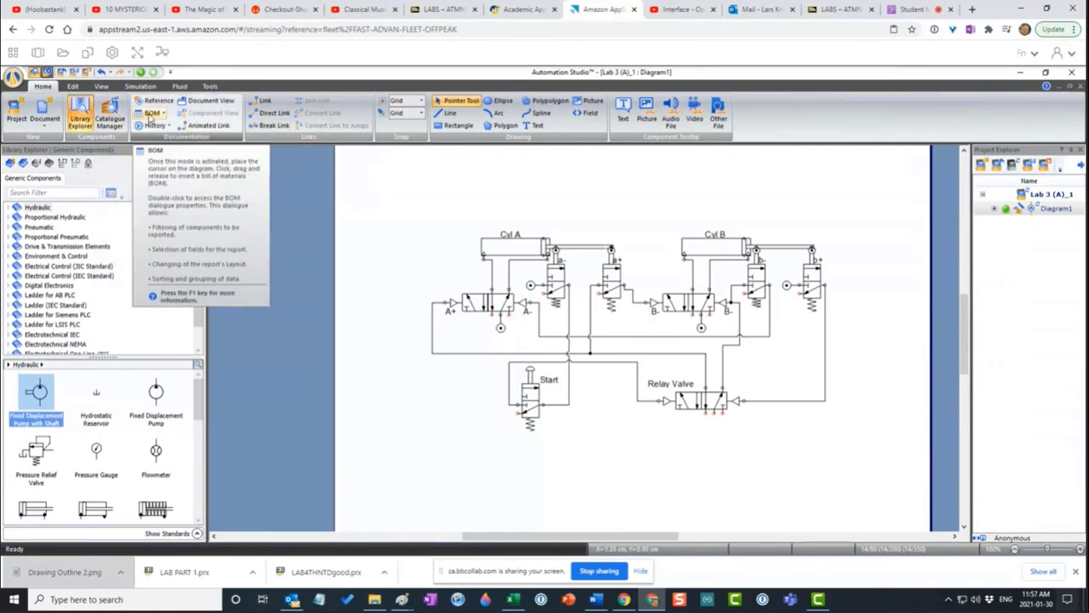
Insert a bill of materials table into the circuit diagram and position it just below the Relay Valve
click(150, 117)
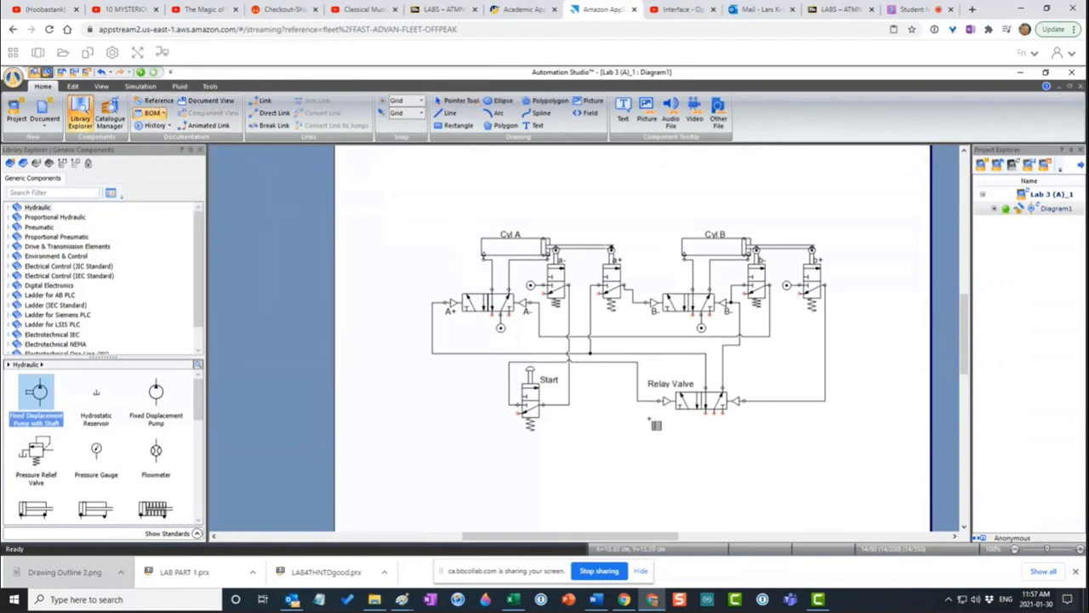
click(863, 514)
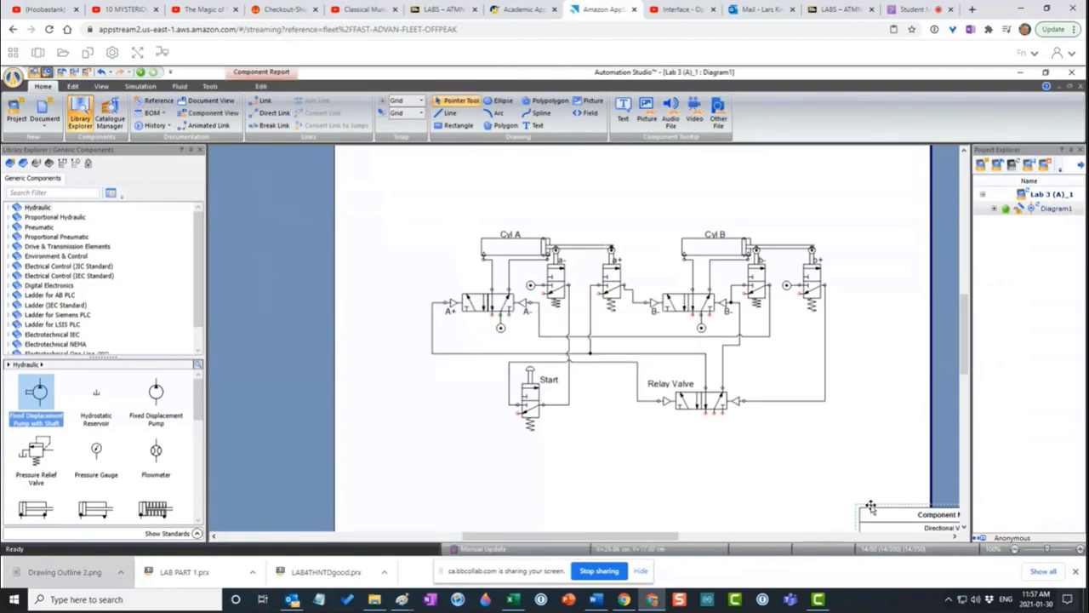
drag(869, 508, 585, 432)
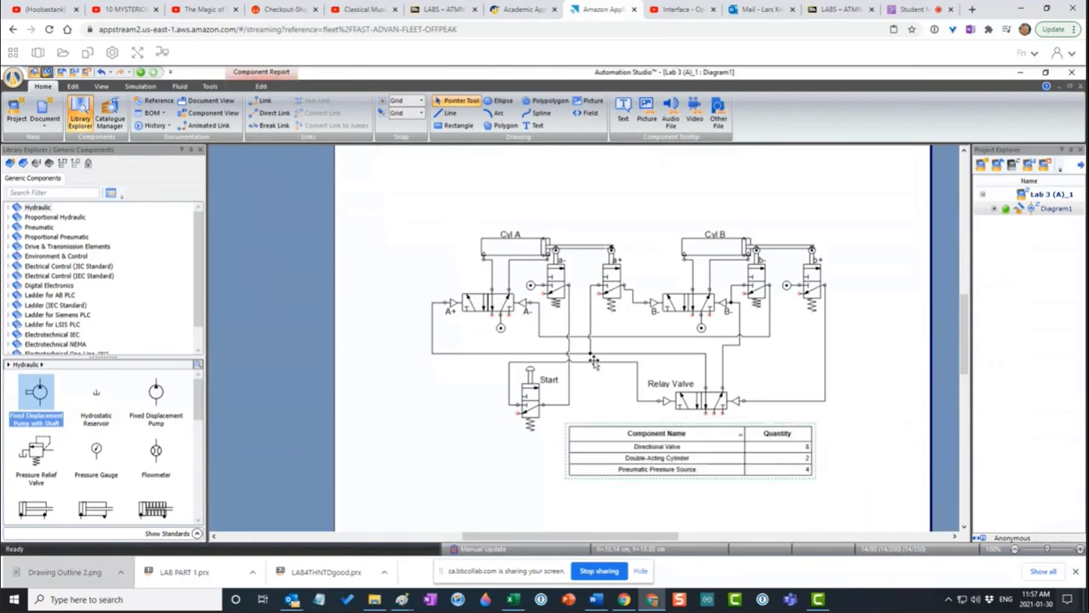
click(599, 389)
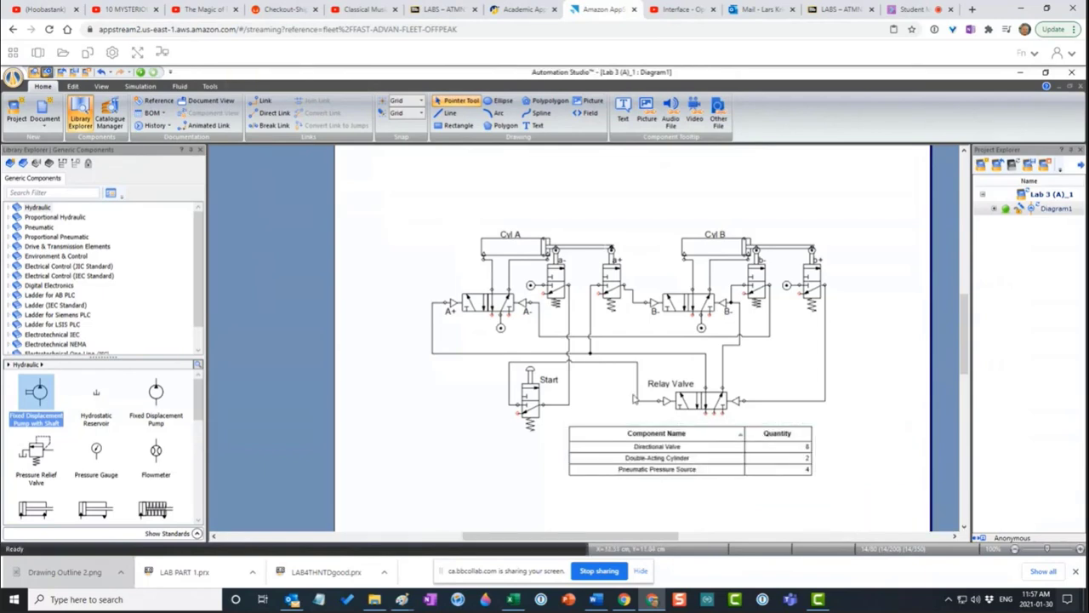
click(590, 457)
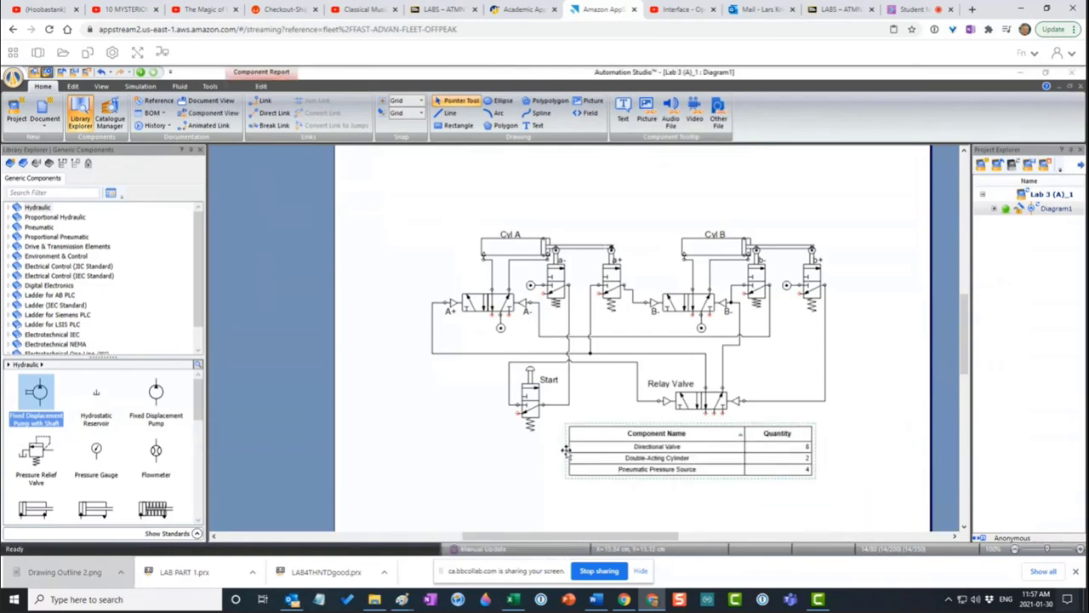
right_click(642, 446)
key(Escape)
click(502, 446)
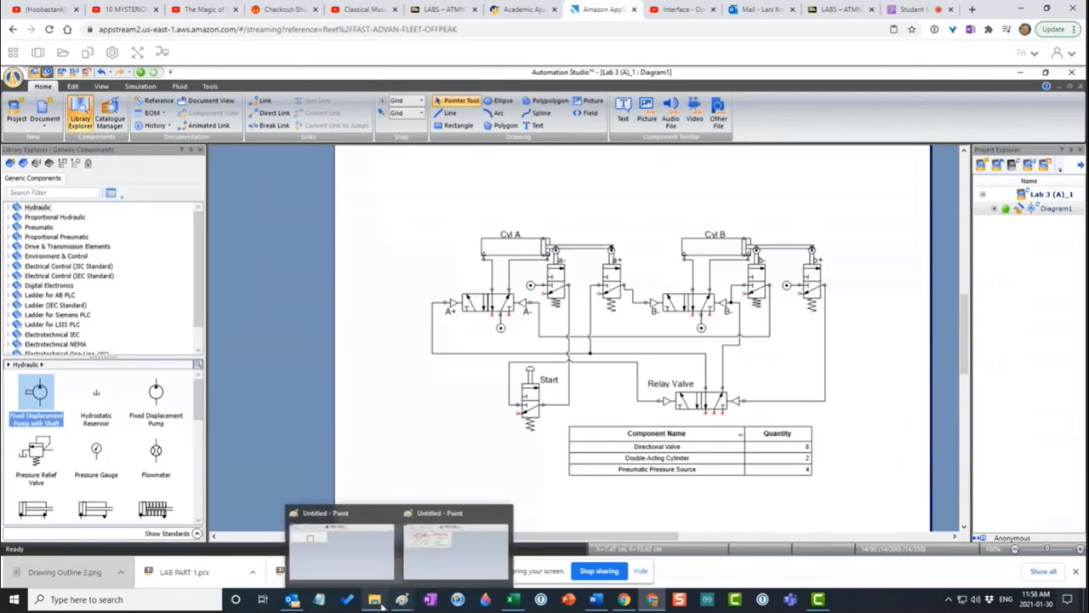
Switch to File Explorer and open Drawing Outline.png from the Bitmaps folder in Paint
click(386, 504)
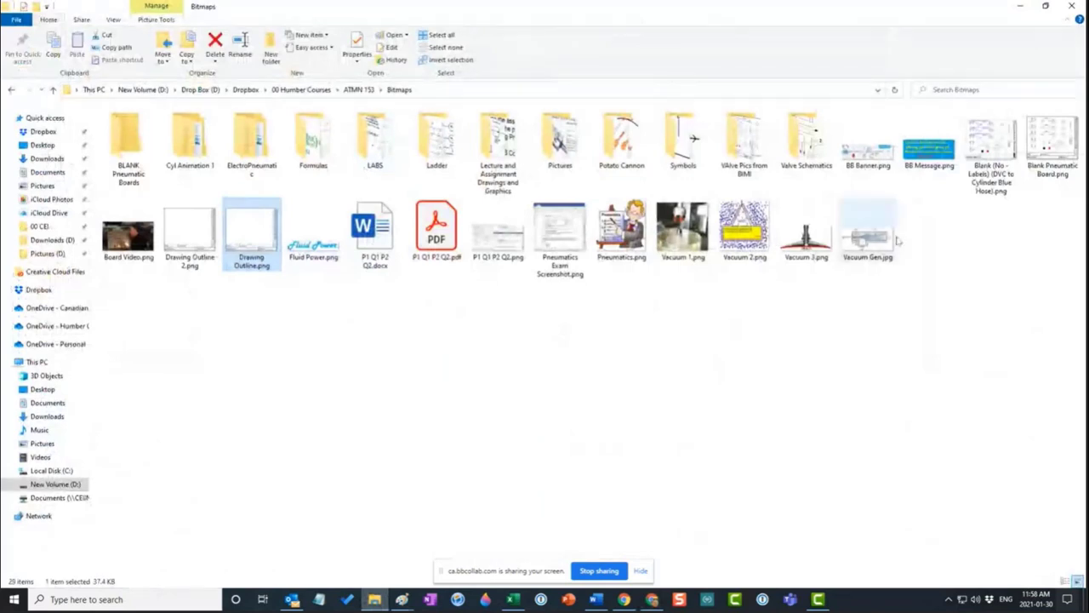
double_click(258, 240)
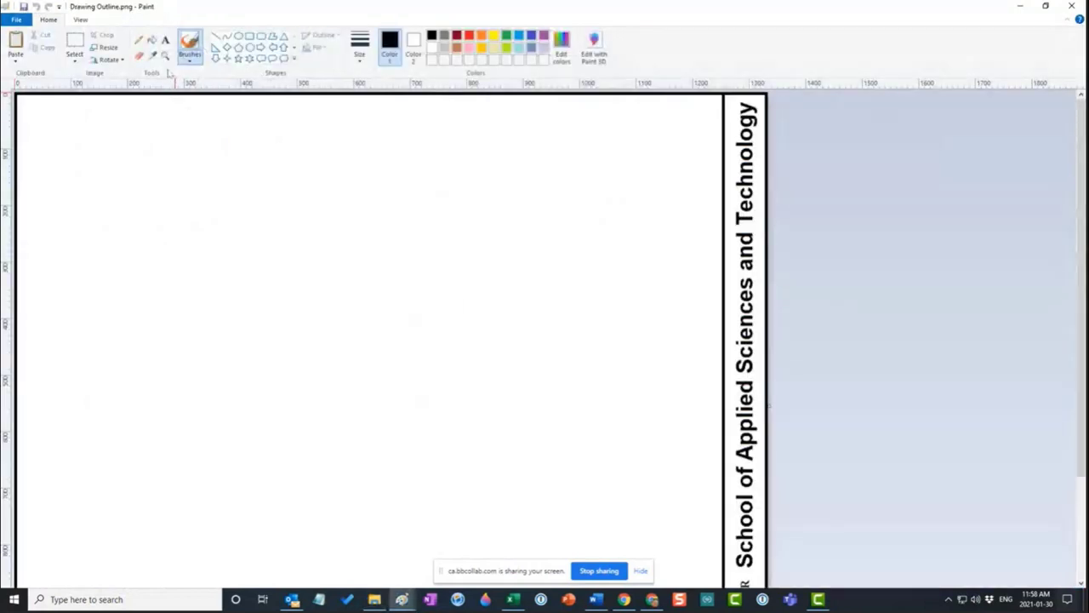
click(165, 55)
right_click(213, 132)
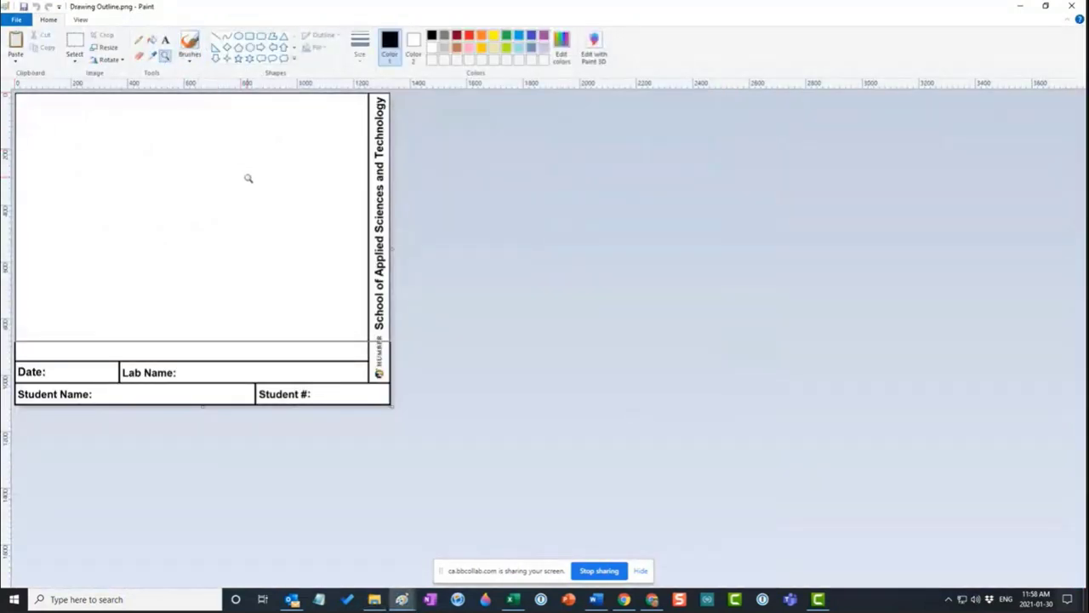
click(298, 178)
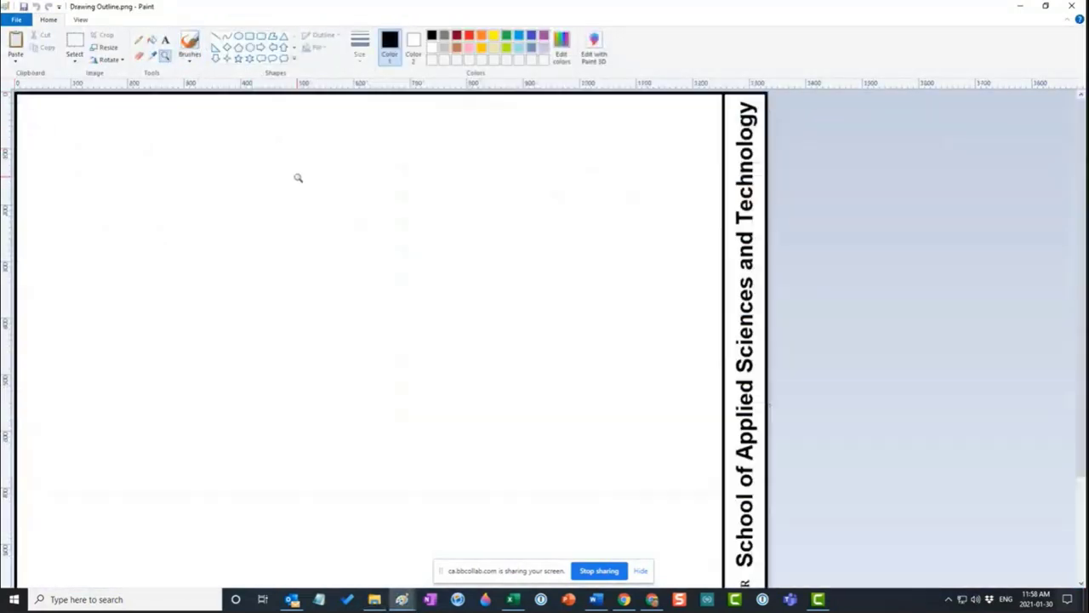
Add a text box with the word "test" in the upper part of the blank drawing area
click(648, 210)
click(1013, 226)
click(1045, 227)
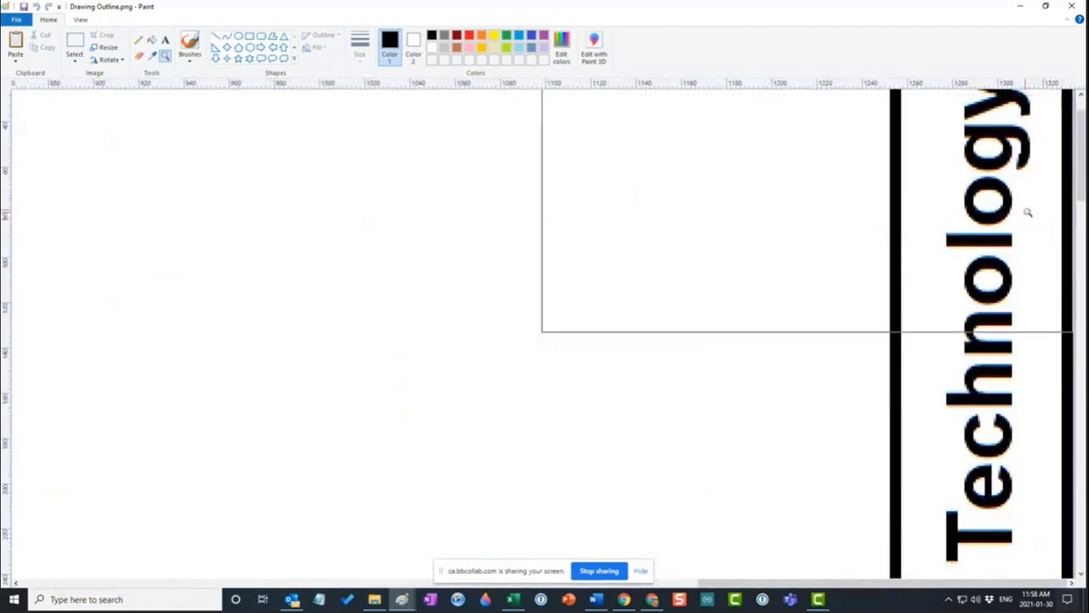
scroll(1028, 213, up, 1)
click(1028, 213)
right_click(984, 211)
right_click(985, 211)
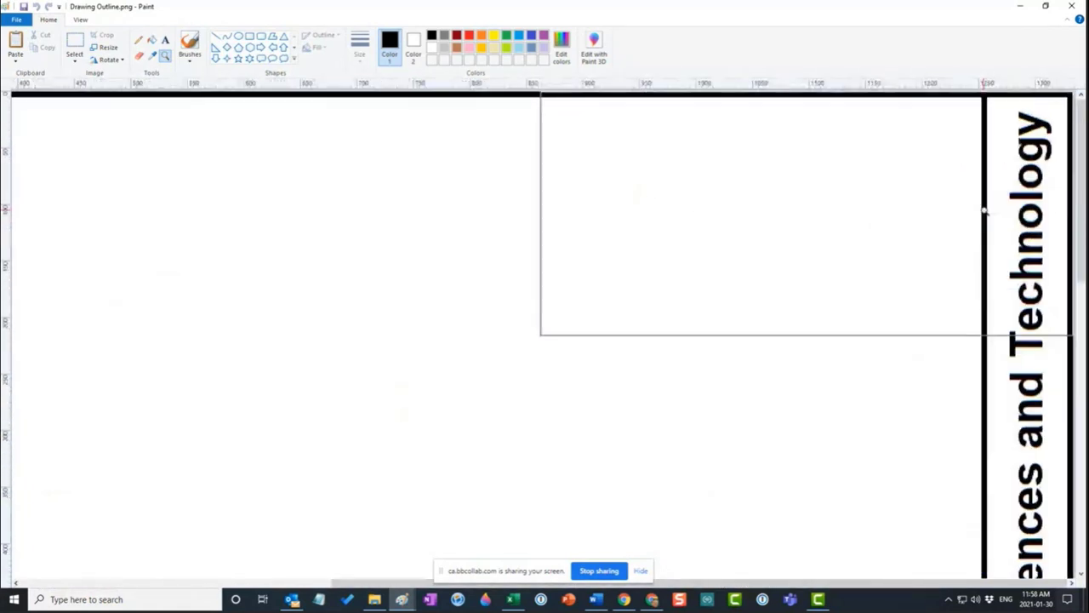
click(165, 39)
drag(235, 141, 810, 393)
click(810, 391)
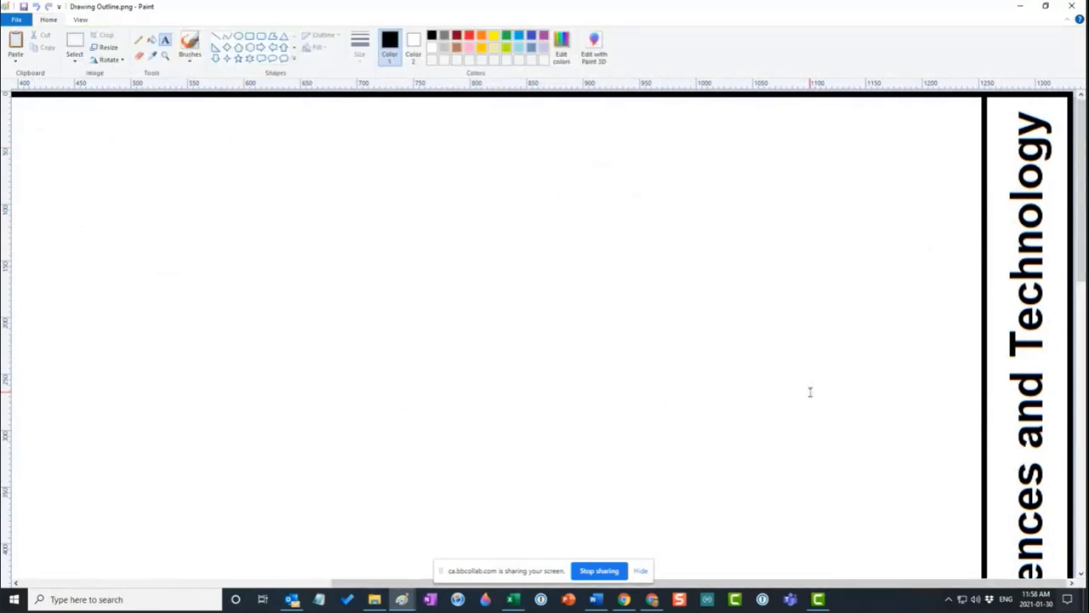
drag(323, 185, 851, 457)
text(t)
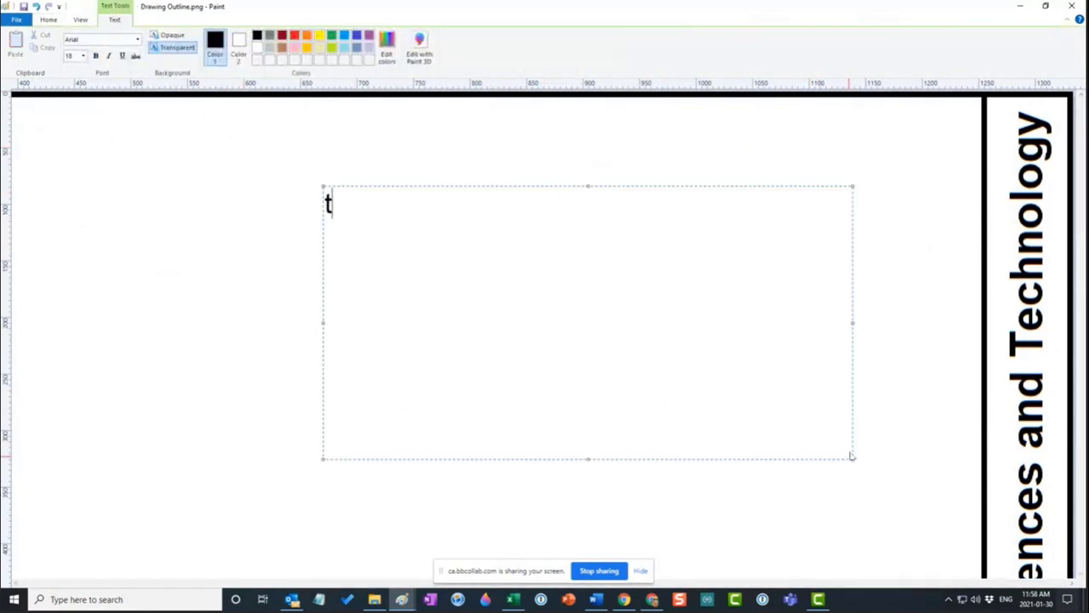
text(est)
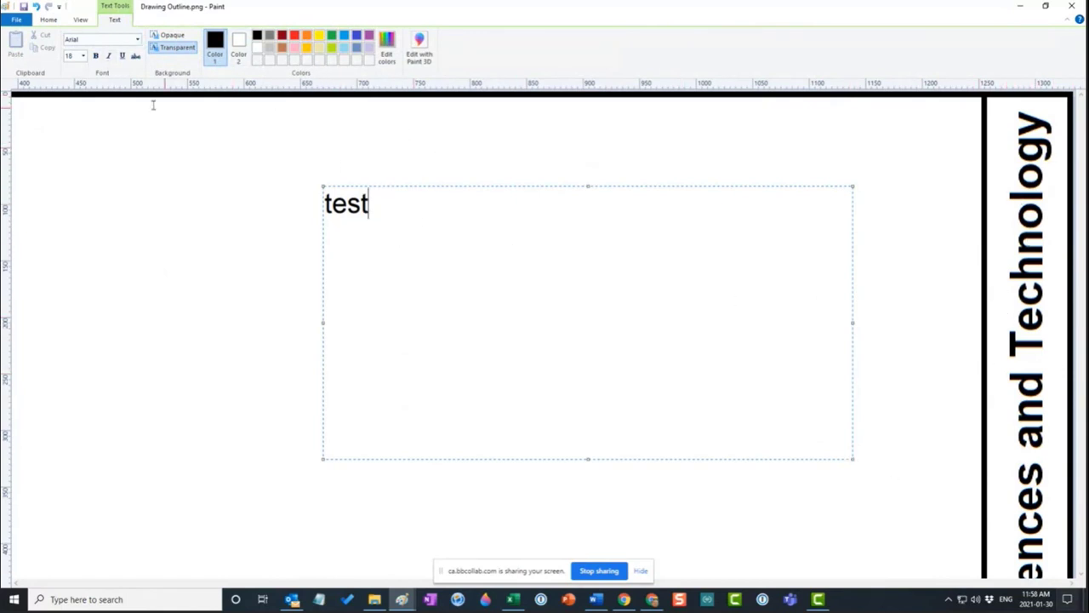
Set the font size of the "test" text to 48 and commit it to the image
key(ctrl+a)
click(83, 55)
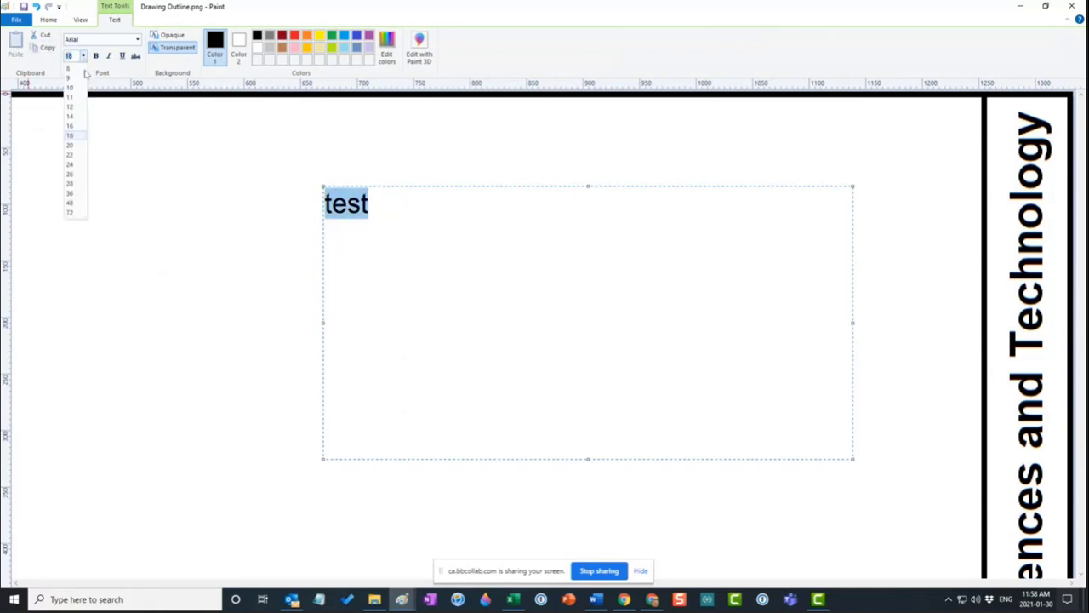
click(83, 156)
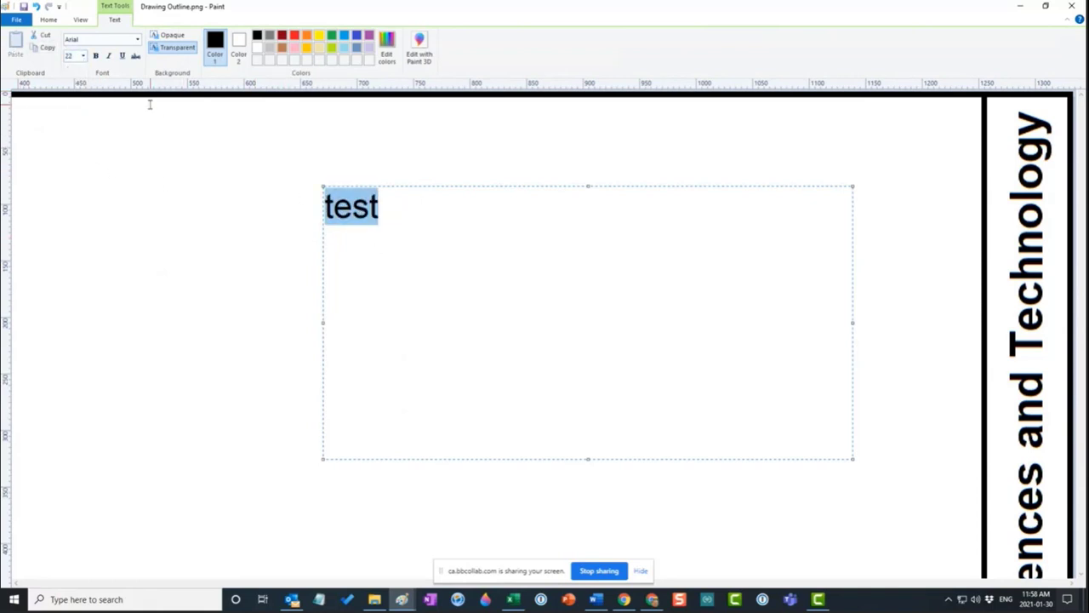
click(84, 56)
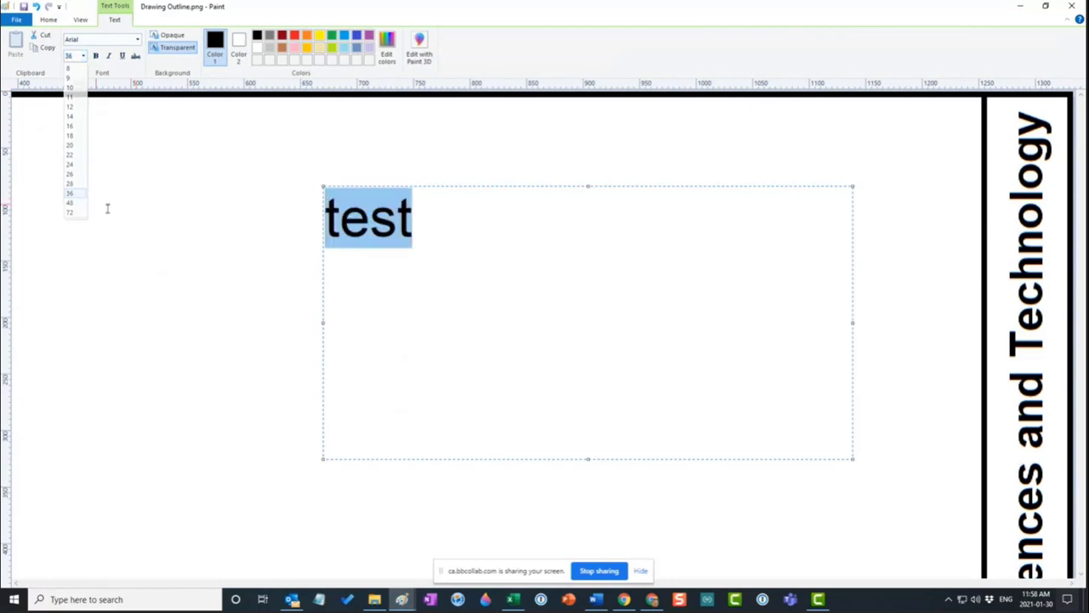
click(83, 197)
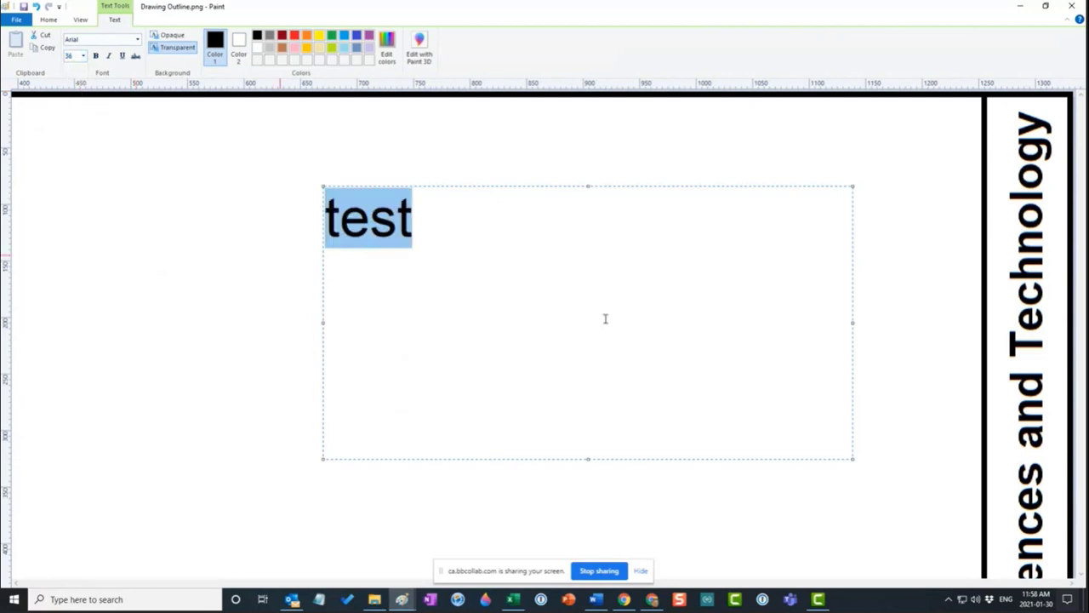
click(83, 55)
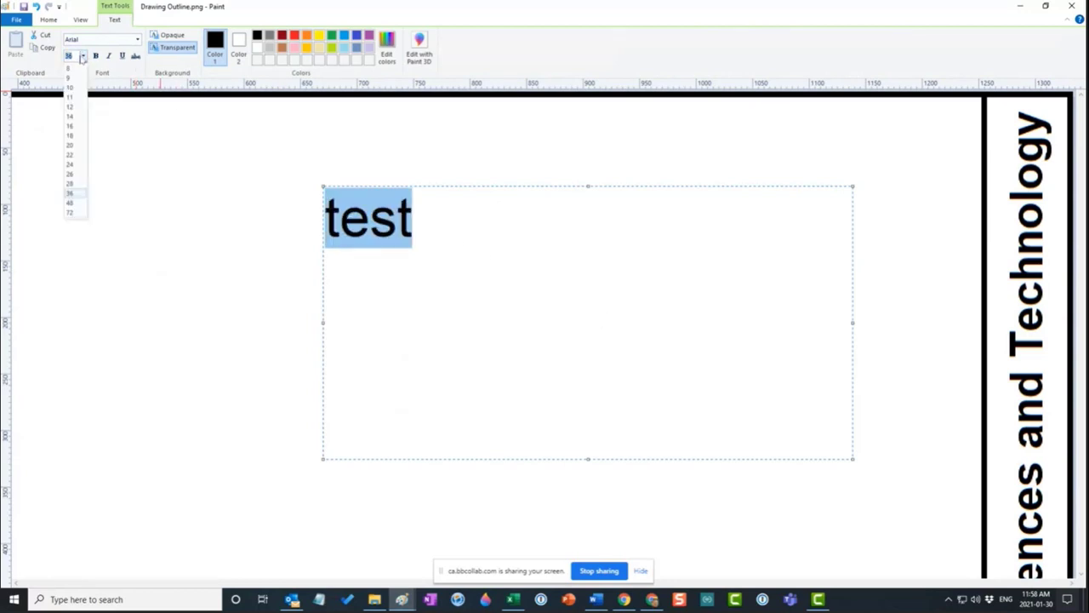
click(77, 206)
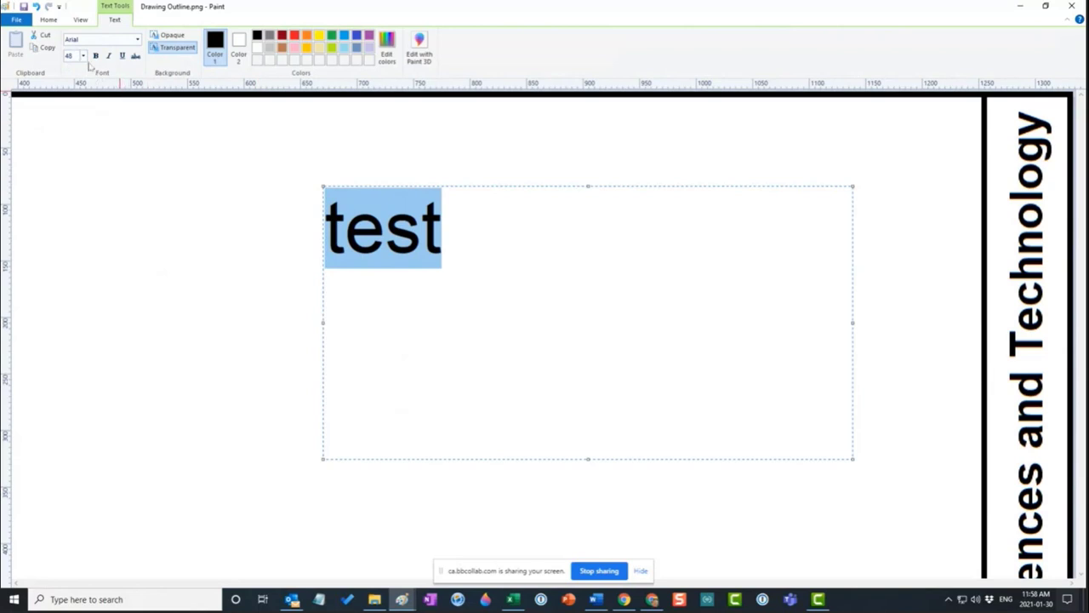
click(200, 164)
Examine the size of the added text against the Date, Lab Name and Student Name fields and the side banner
click(165, 55)
right_click(204, 153)
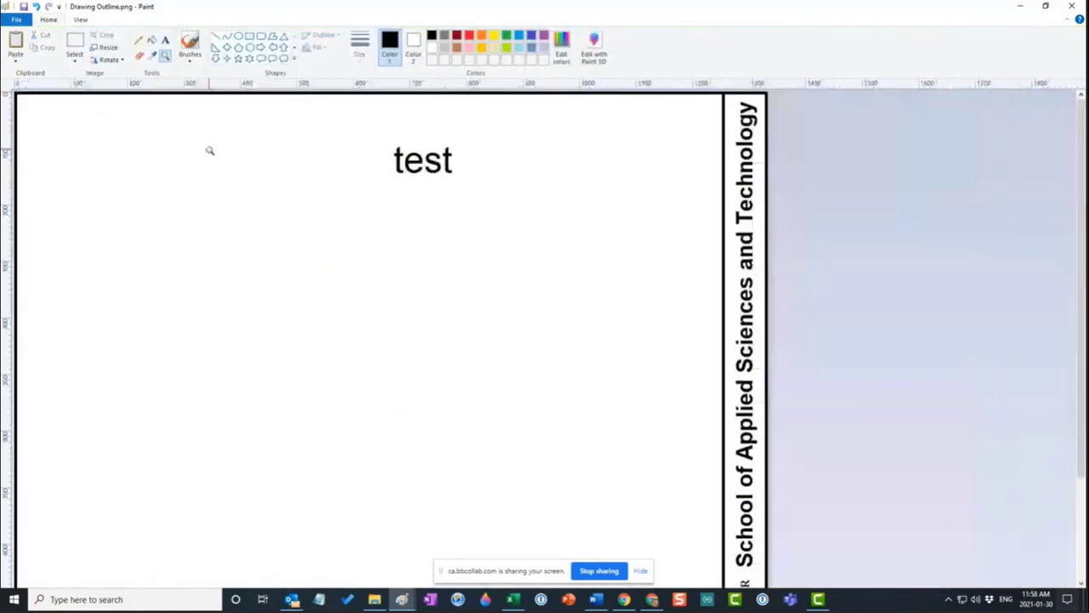
right_click(203, 158)
click(202, 158)
scroll(384, 177, down, 3)
click(171, 391)
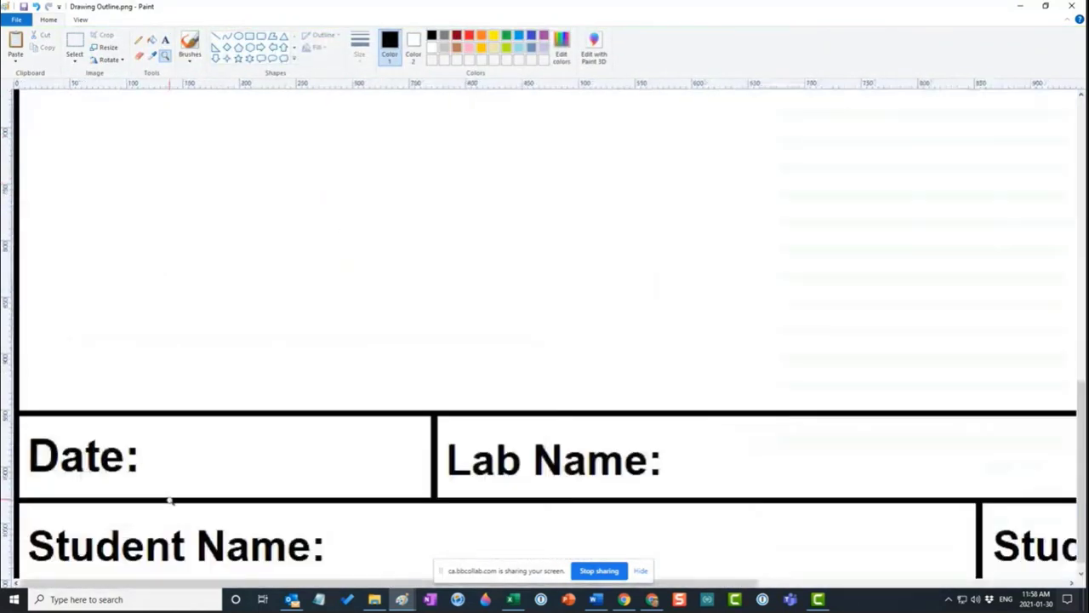
click(171, 392)
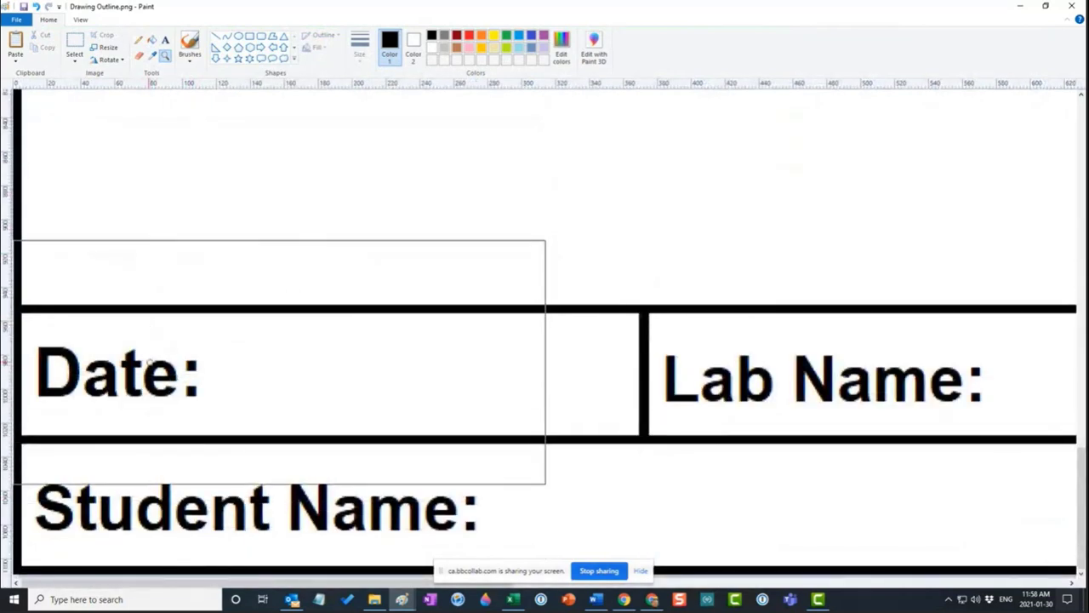
click(170, 358)
right_click(171, 344)
right_click(212, 219)
right_click(212, 219)
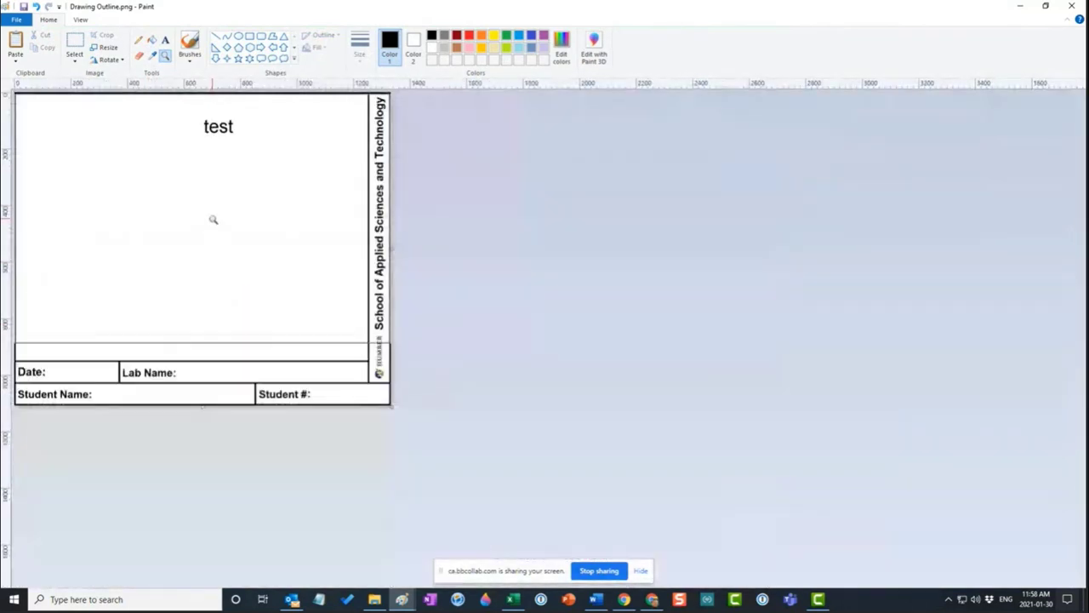
click(341, 162)
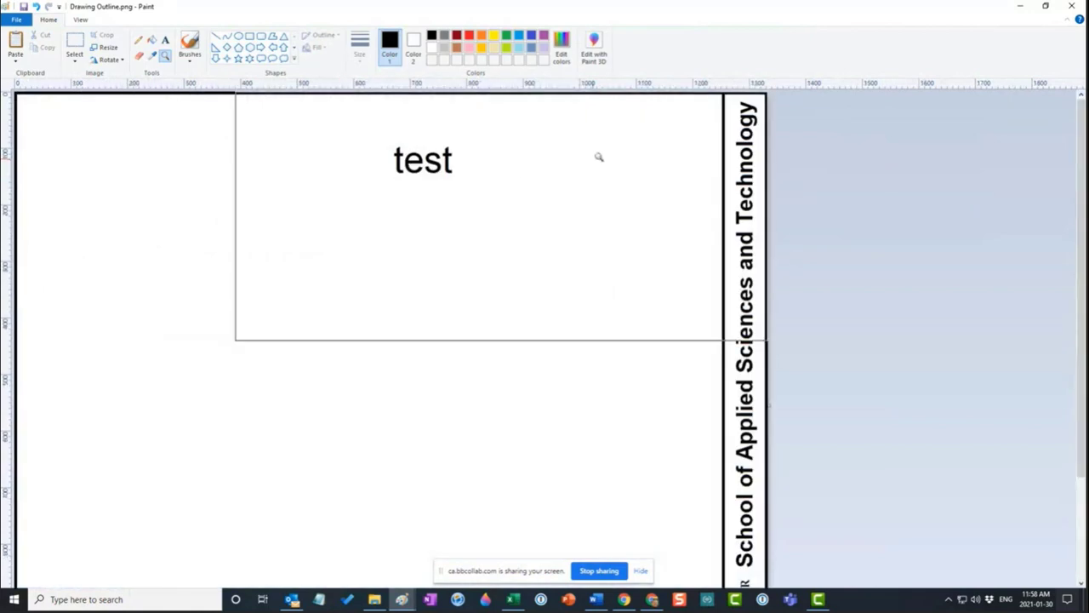
click(694, 155)
click(932, 164)
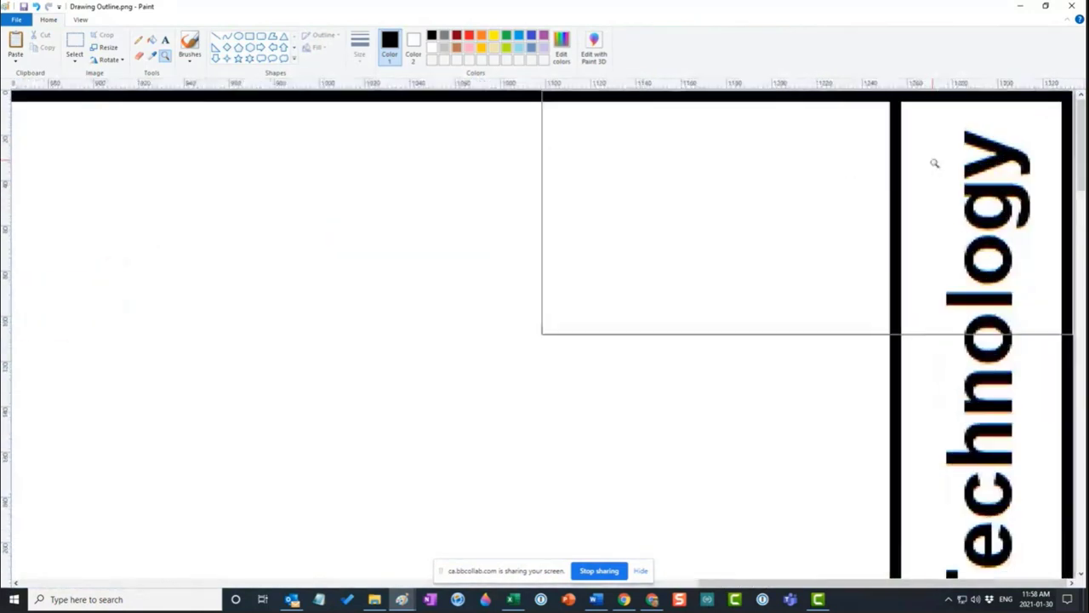
right_click(934, 162)
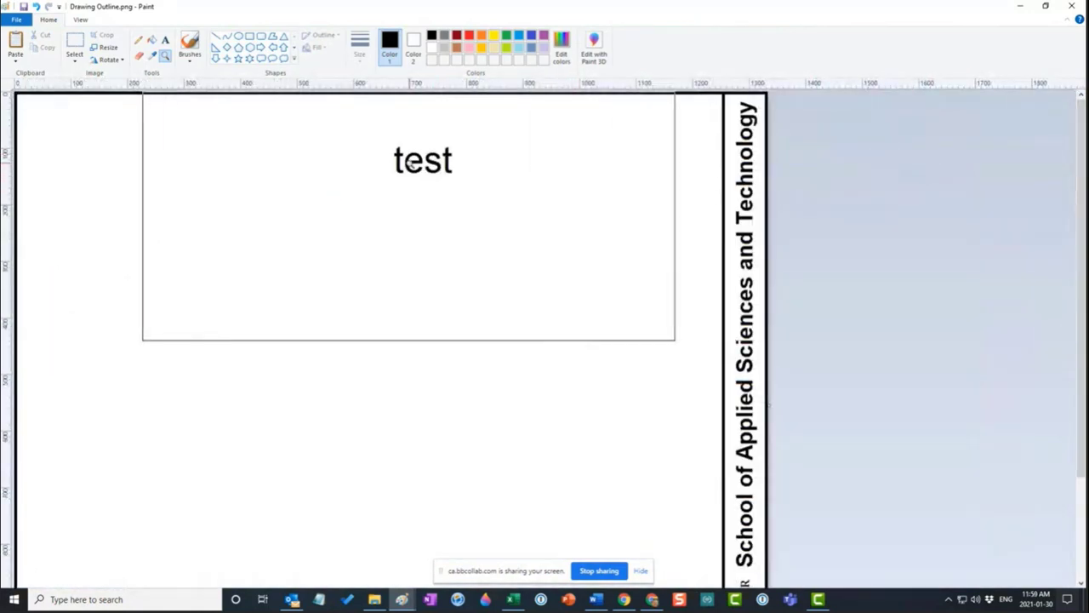
Select the entire drawing outline image and copy it
click(75, 43)
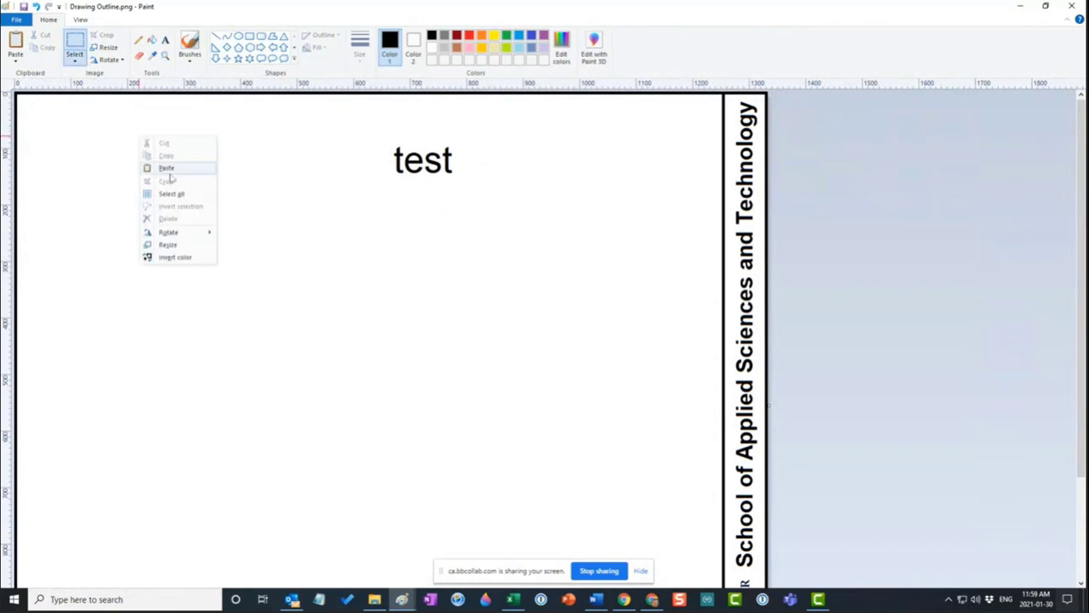
right_click(139, 135)
click(179, 194)
right_click(179, 194)
click(192, 213)
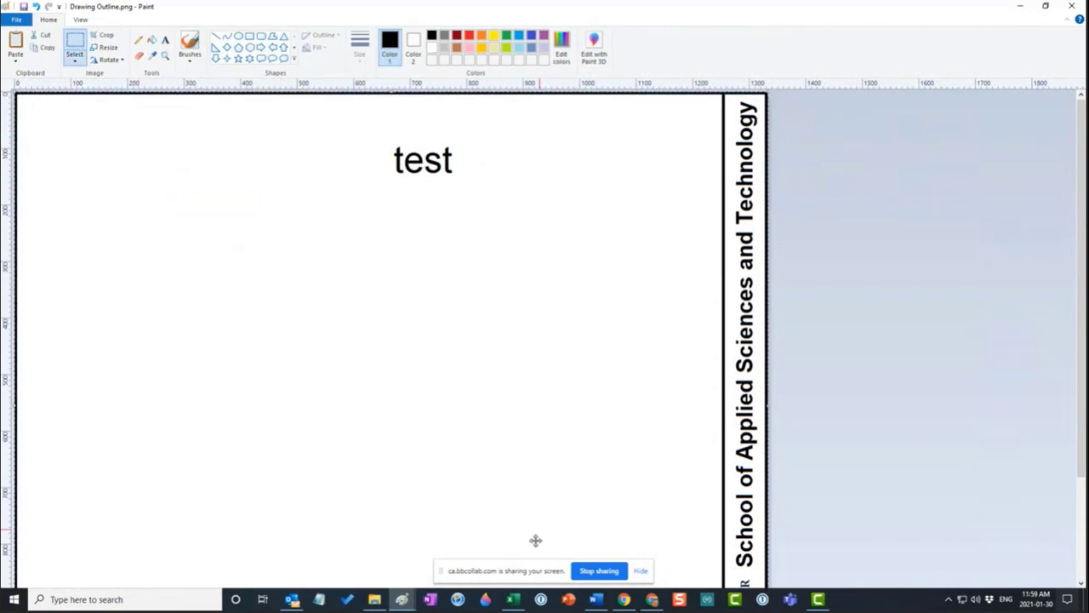
Switch to the Word document Document1 and paste the copied drawing outline on a new page after the existing text
click(593, 601)
click(623, 448)
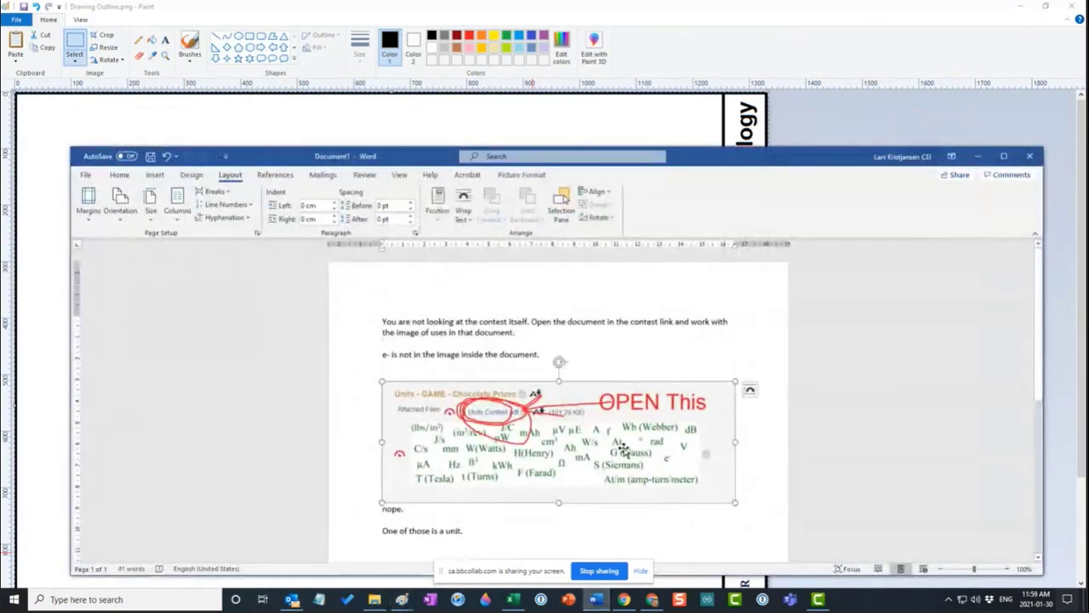
scroll(527, 369, down, 5)
click(527, 370)
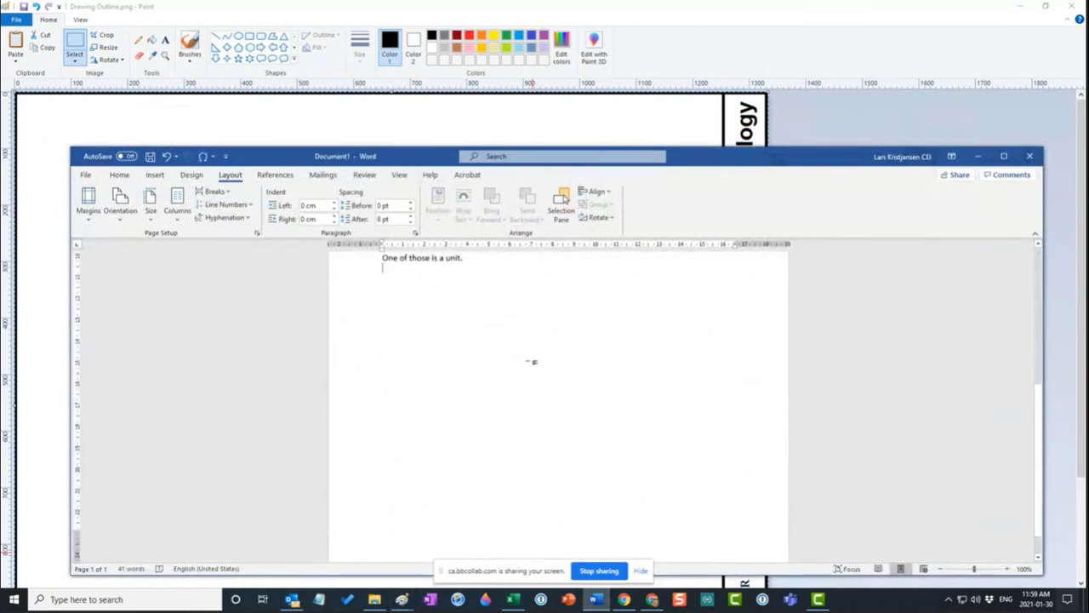
key(Return)
scroll(528, 370, down, 3)
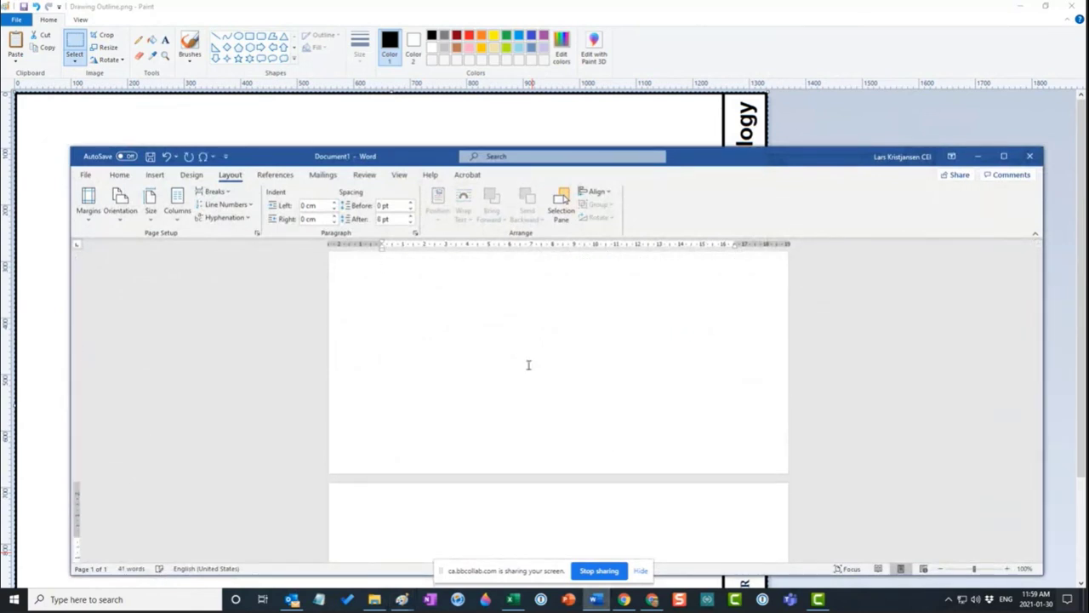
click(613, 325)
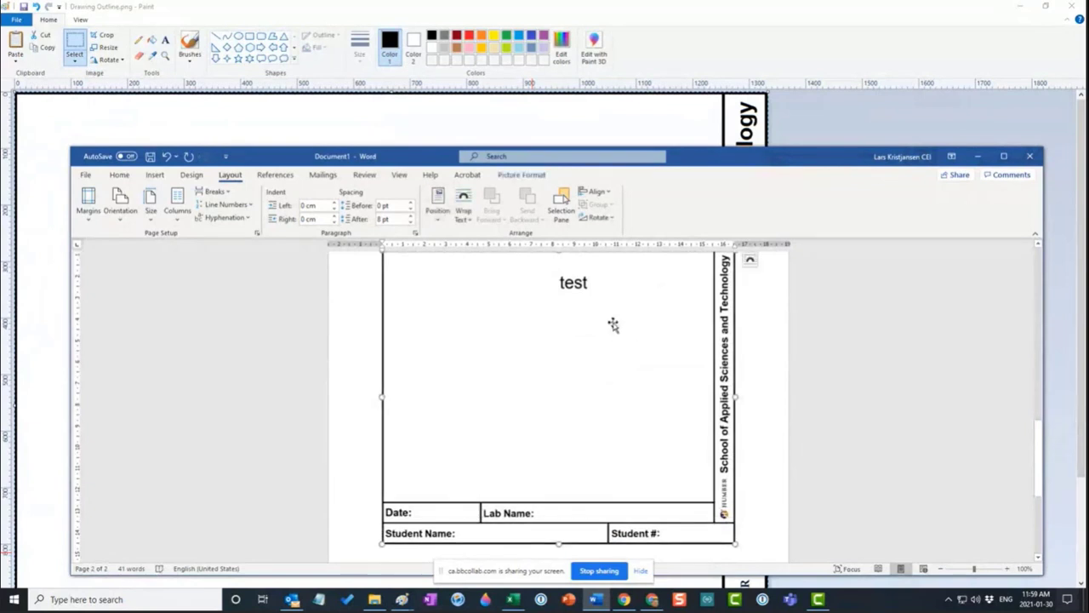
Shrink the pasted drawing outline picture to about 6 cm wide and deselect it
drag(735, 305, 387, 432)
drag(382, 304, 482, 359)
click(633, 355)
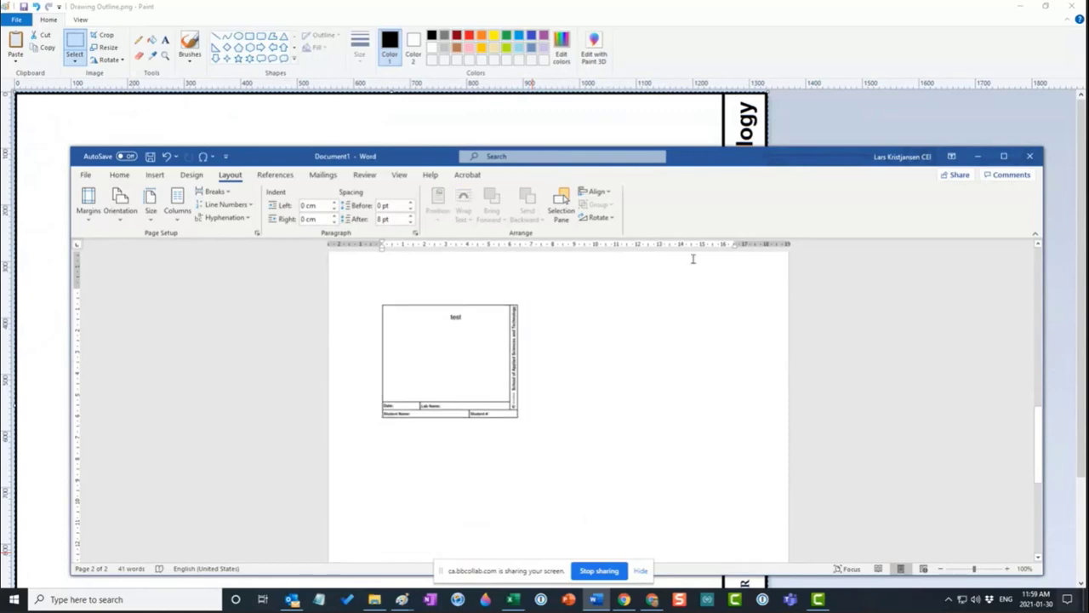
Maximize the Word document, examine the readability of the shrunken outline picture's text up close, and return to Paint
click(1004, 157)
scroll(496, 287, up, 3)
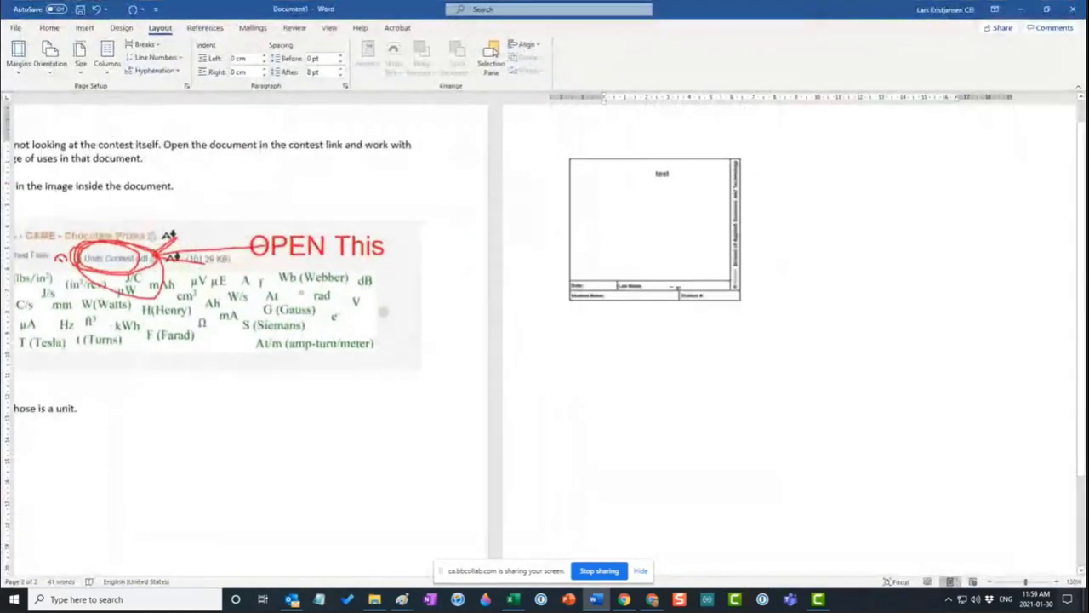
scroll(732, 272, up, 10)
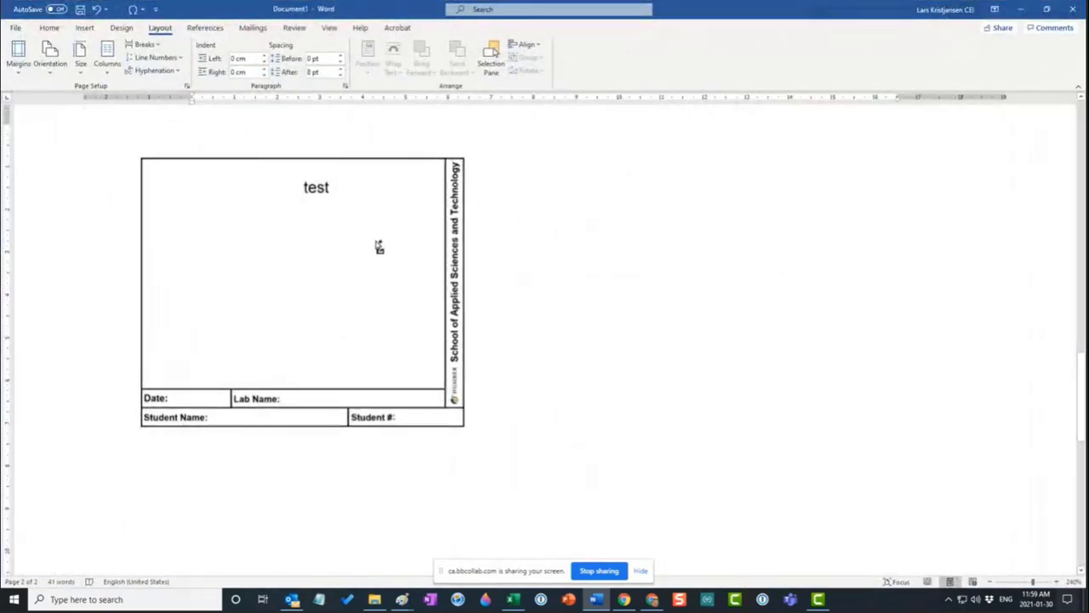
scroll(377, 246, down, 6)
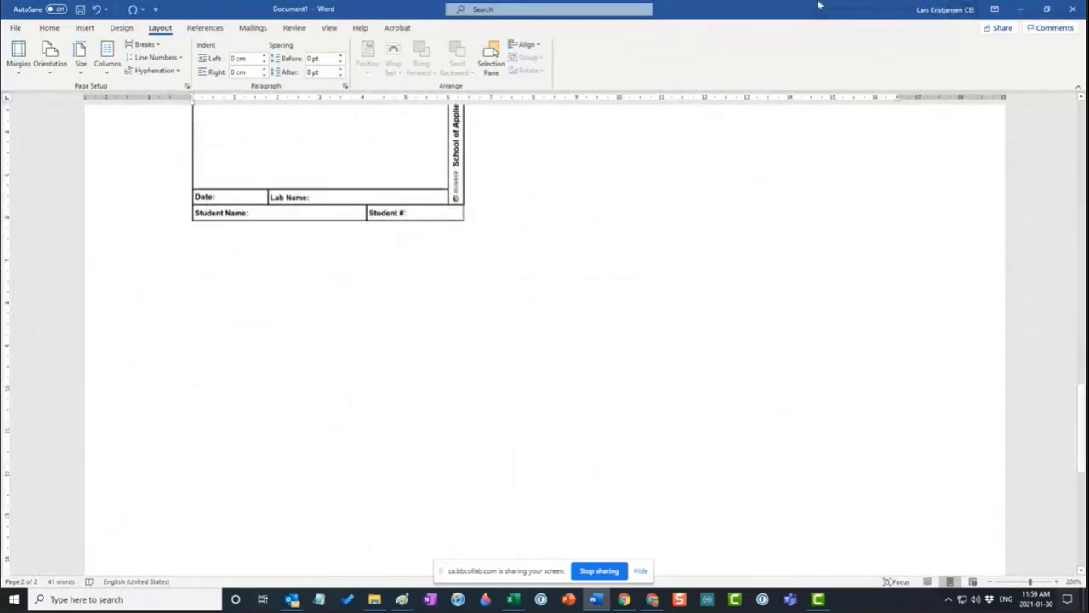
click(1021, 8)
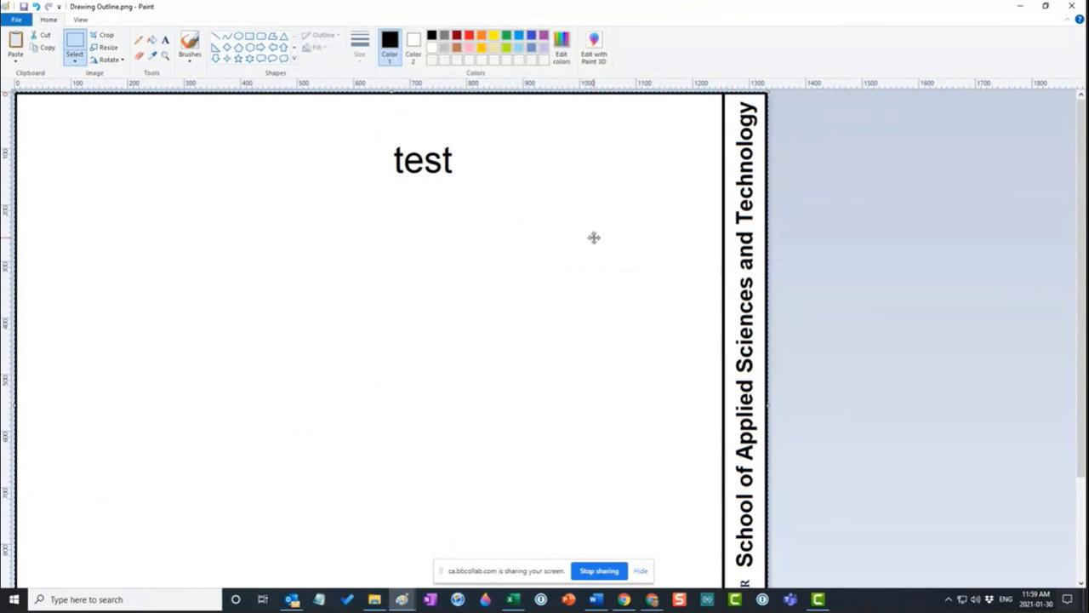
Review the outline's title block fields in Paint, and close Drawing Outline.png without saving the changes
scroll(594, 235, down, 2)
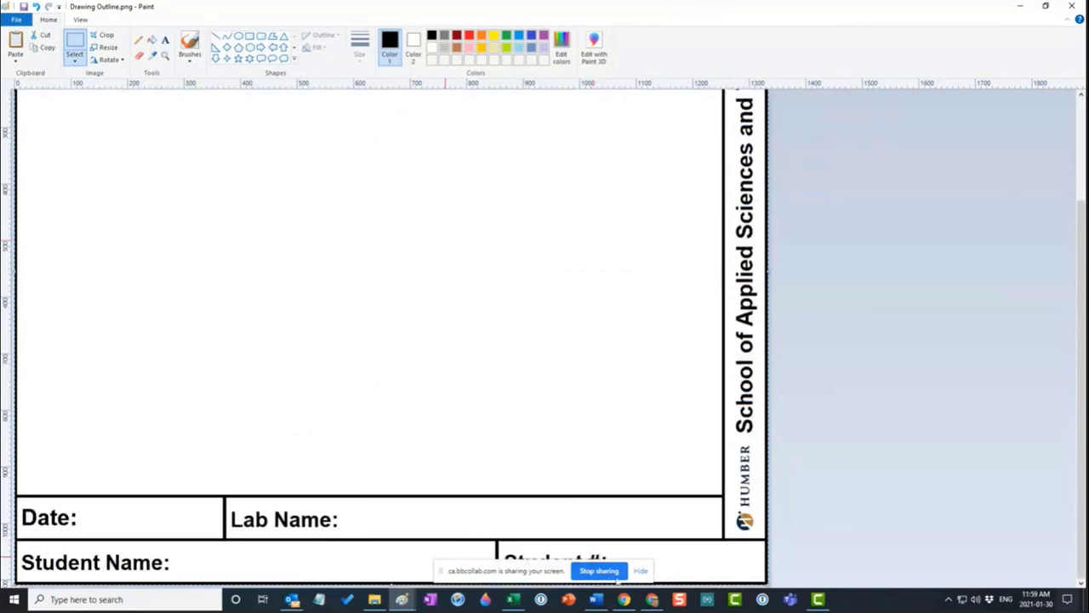
click(640, 570)
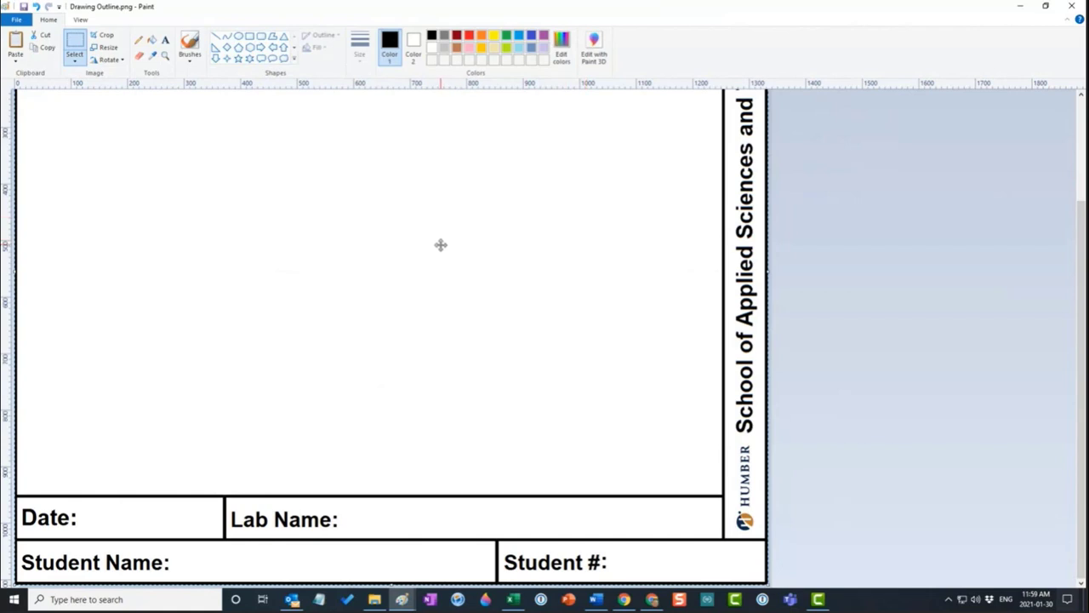
scroll(441, 245, up, 2)
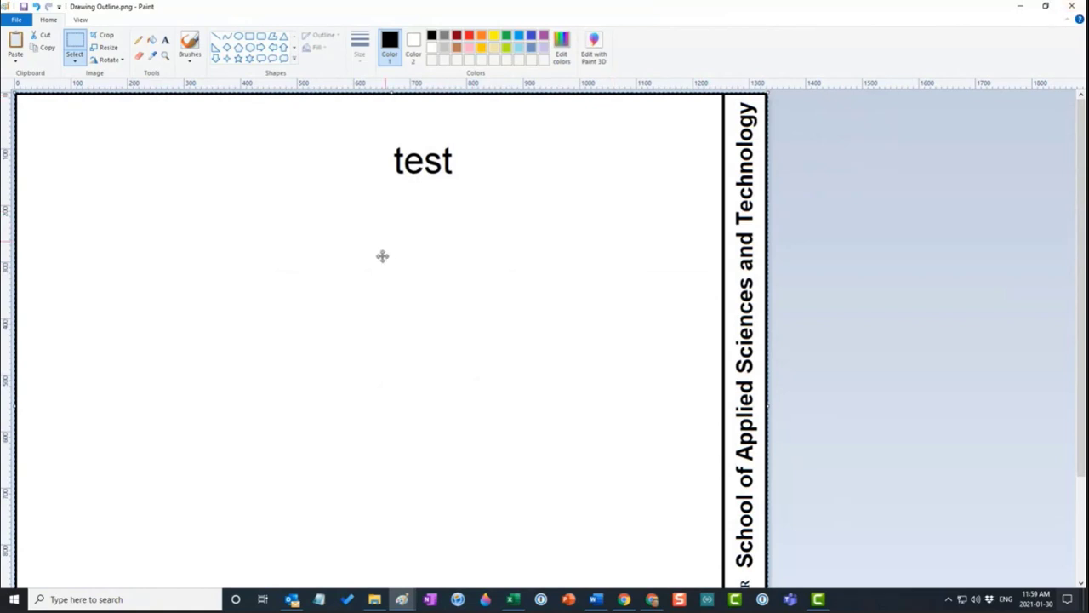
click(1074, 7)
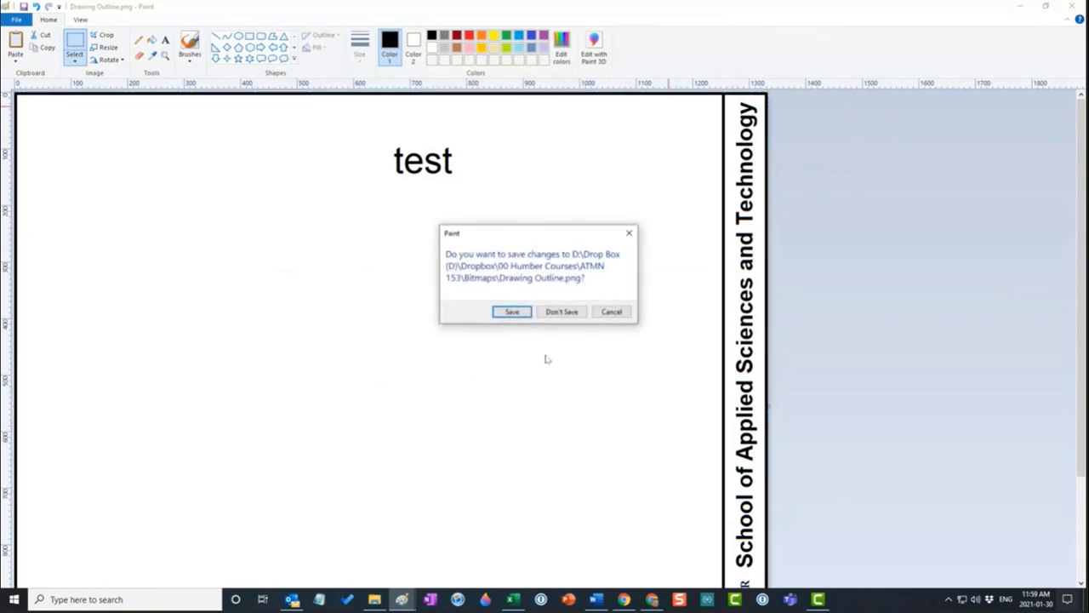
click(562, 312)
click(1010, 7)
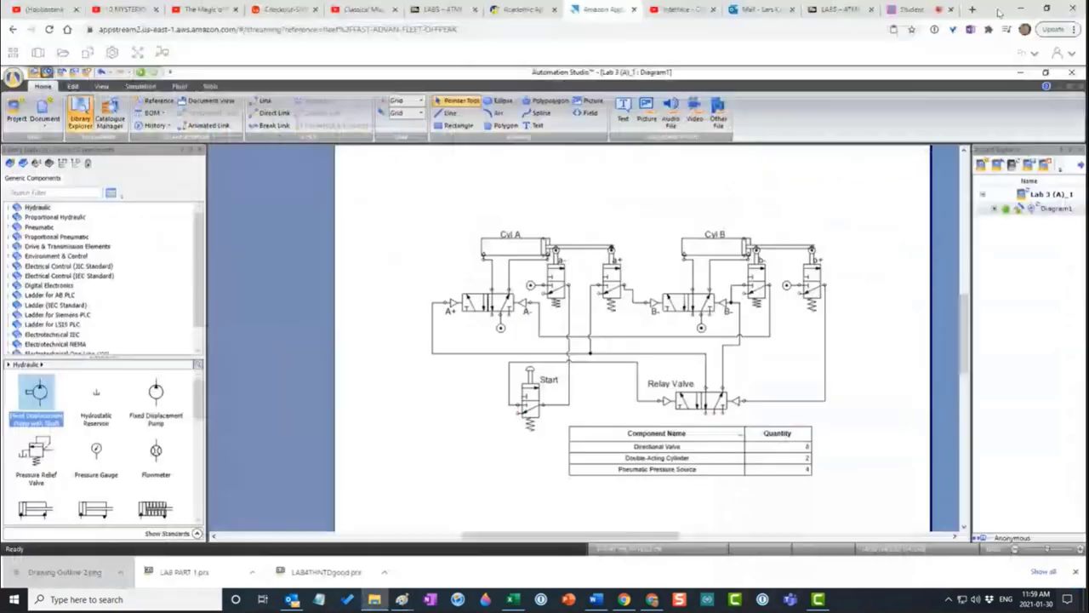
Switch to the LABS course page and open the Drawing Outline.png attachment under AS Border and BOM short video
click(838, 9)
scroll(327, 256, up, 3)
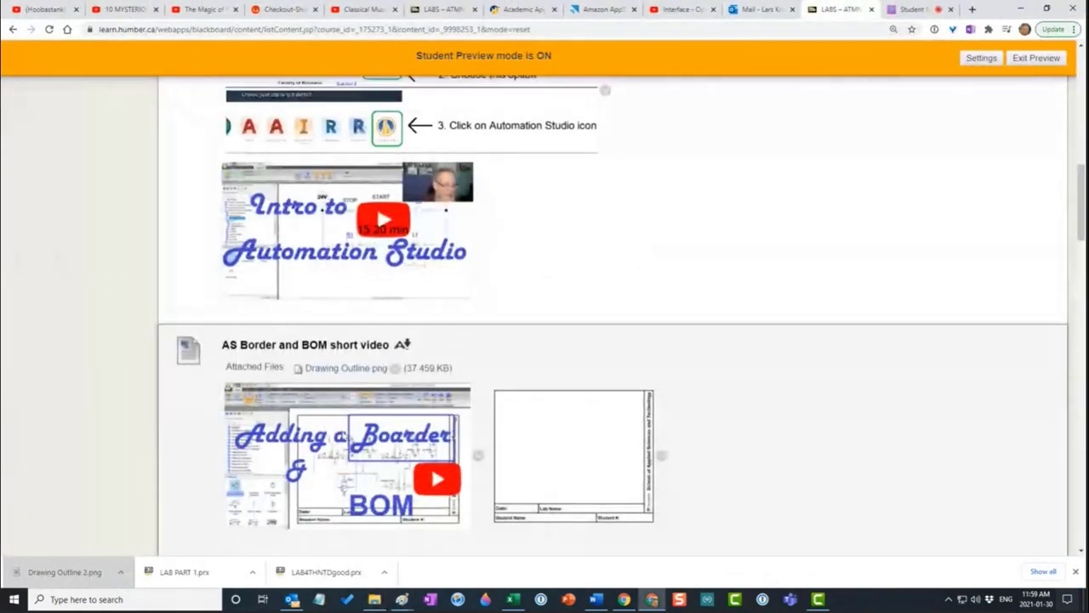
scroll(412, 296, down, 2)
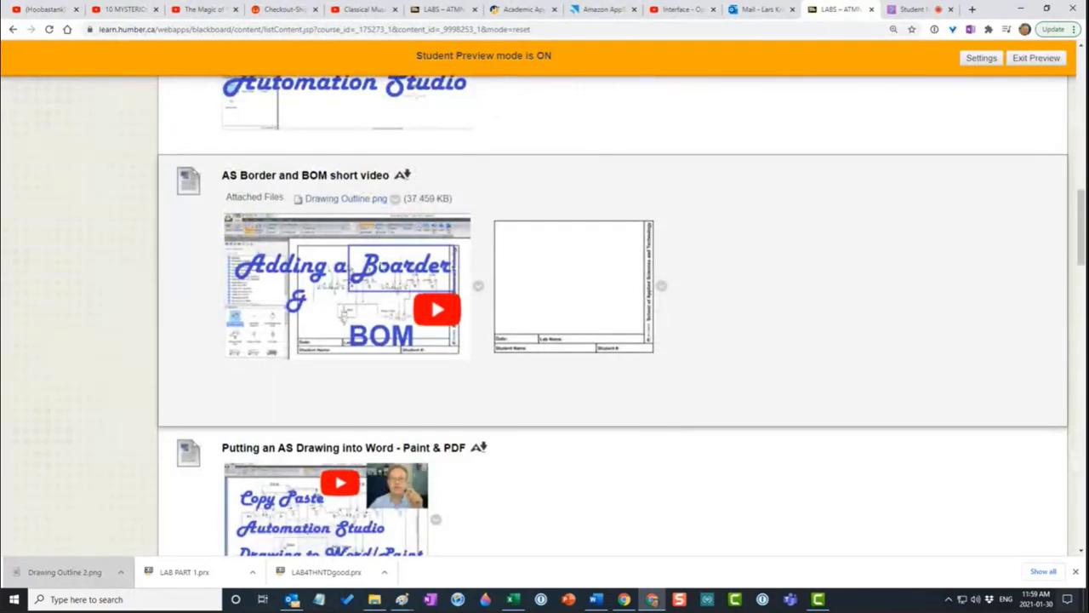
click(358, 200)
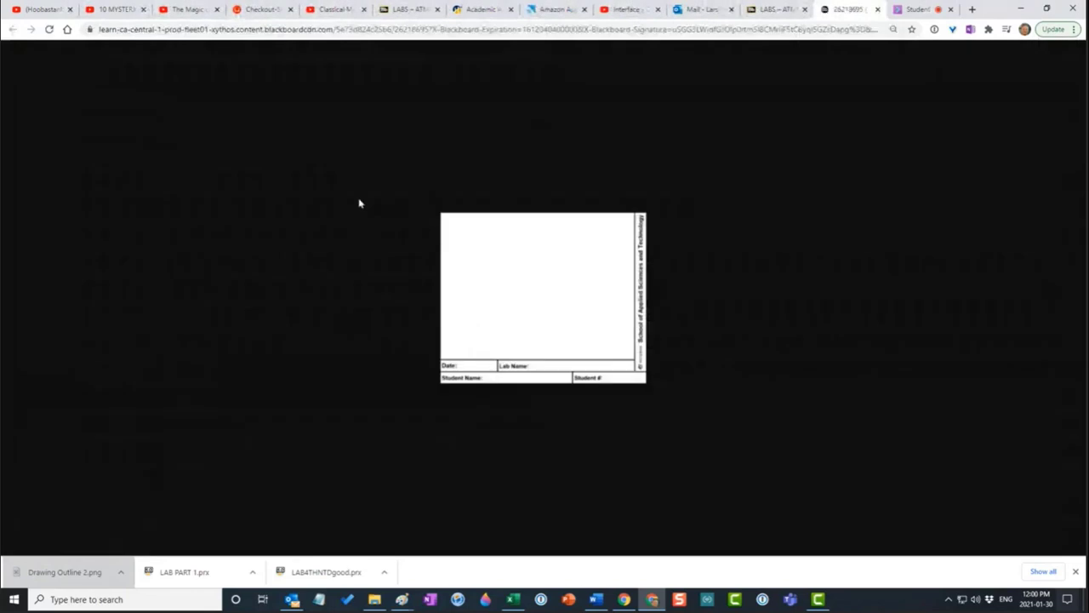
Save the outline image as Drawing Outline (1).png in the Bitmaps folder and return to the Automation Studio session
right_click(588, 268)
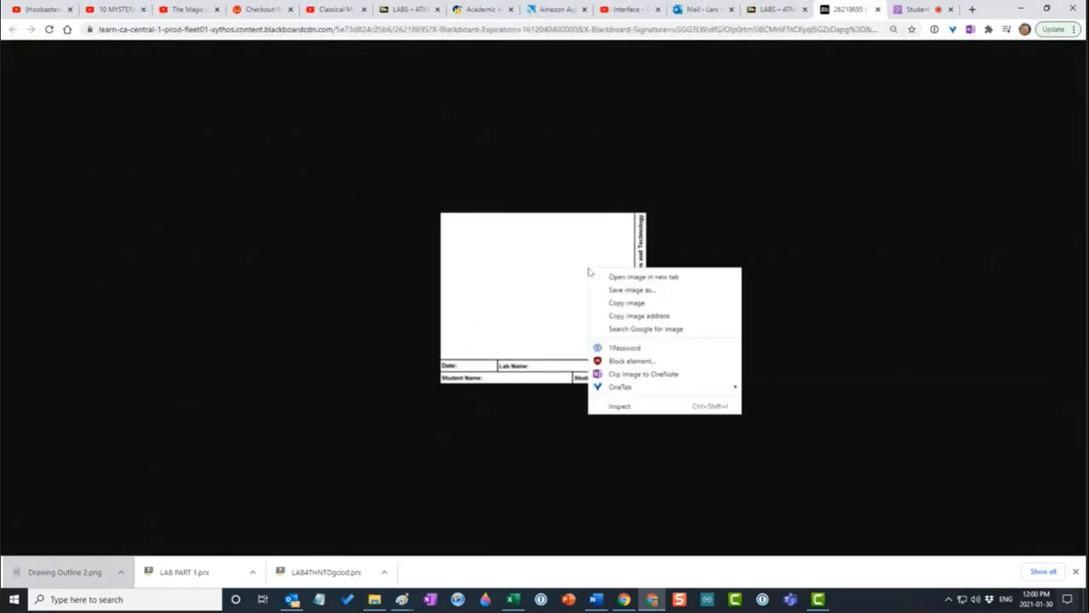
click(630, 290)
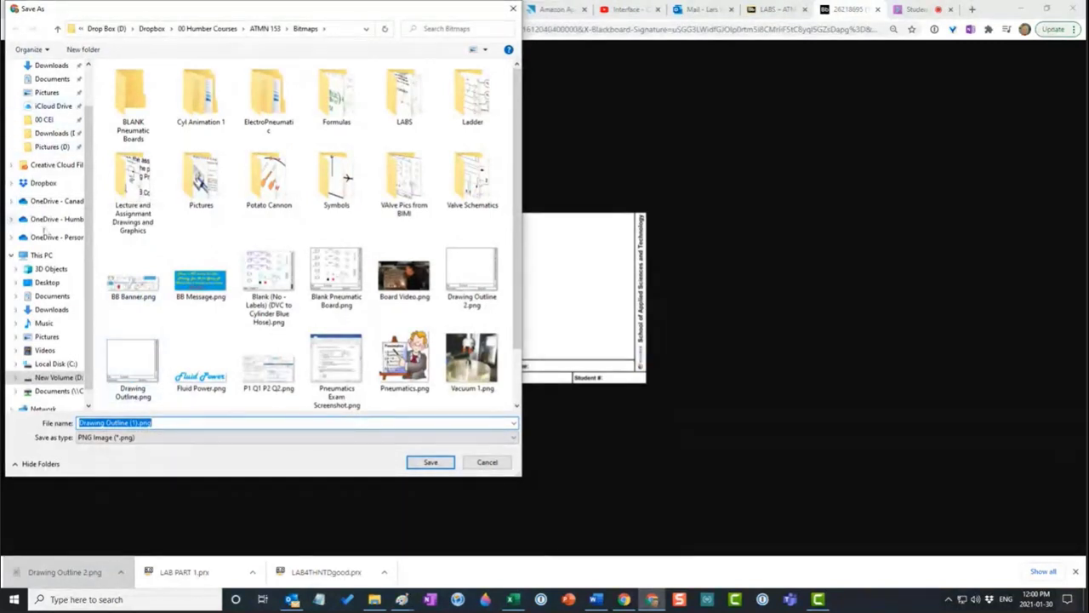
scroll(44, 230, down, 1)
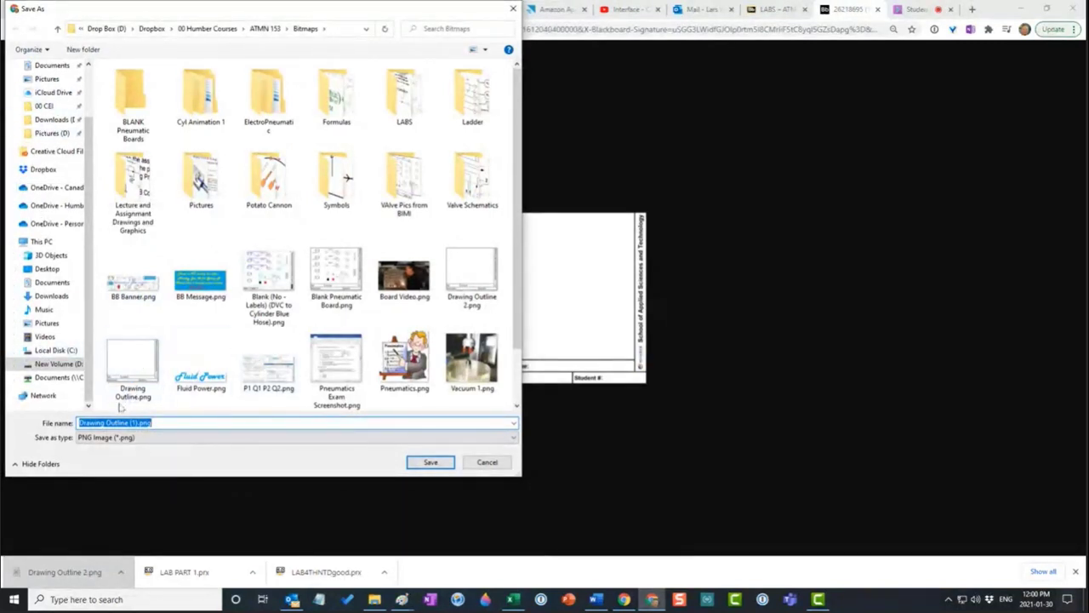
click(430, 463)
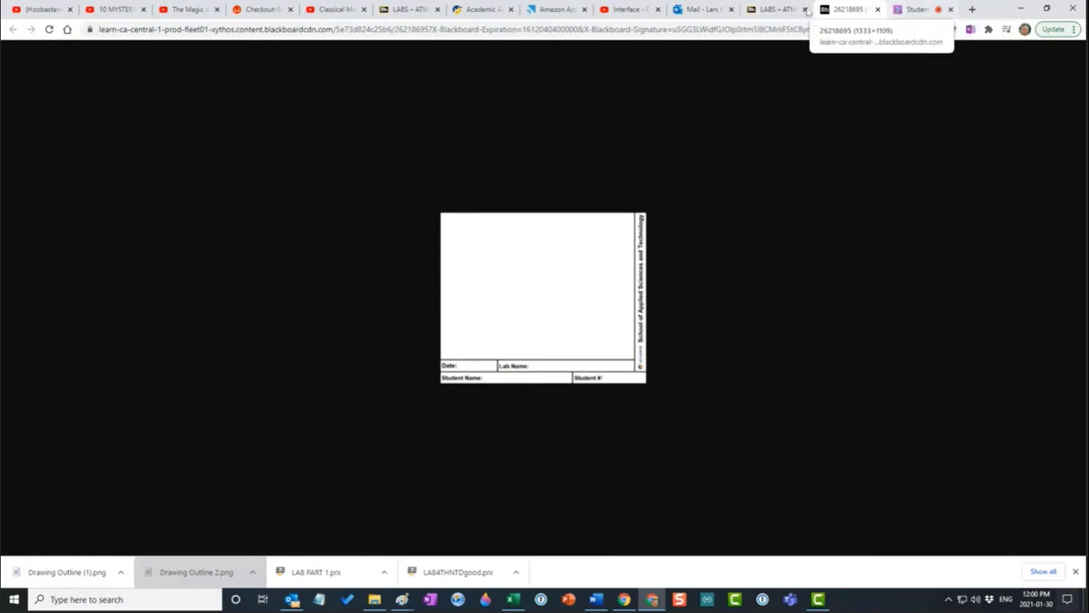
click(553, 11)
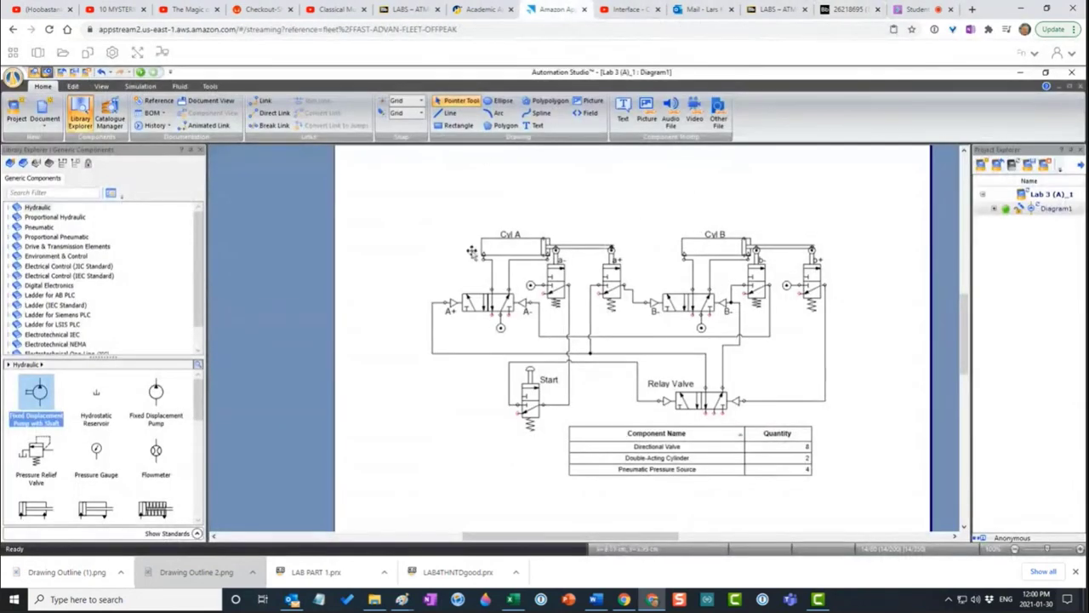
Try to transfer the downloaded Drawing Outline (1).png from Paint into the Automation Studio diagram by copy and paste
click(66, 572)
click(75, 47)
right_click(172, 250)
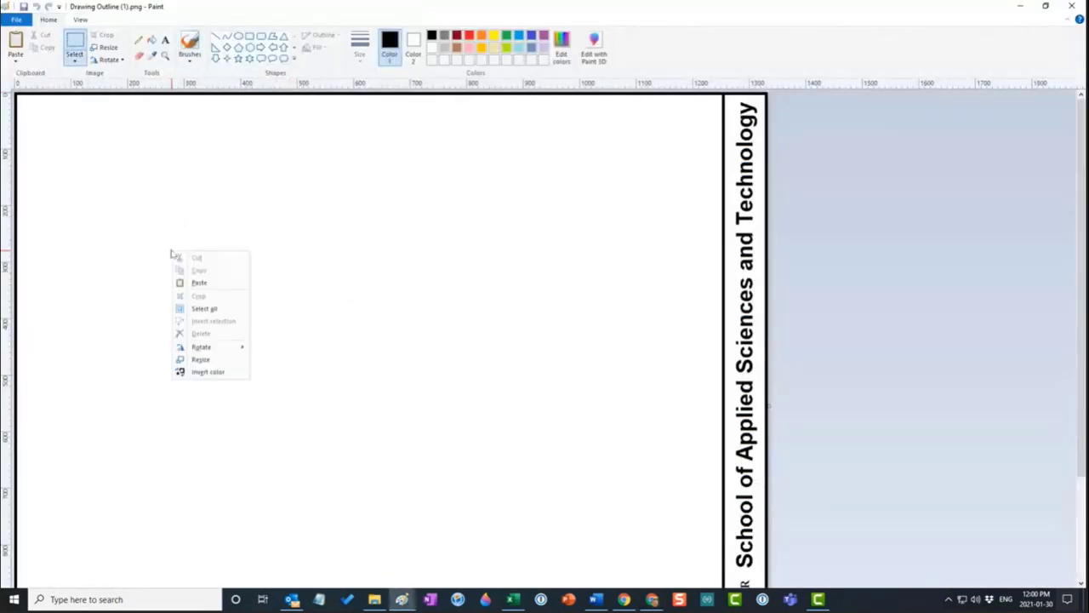
click(391, 252)
click(1072, 6)
right_click(569, 220)
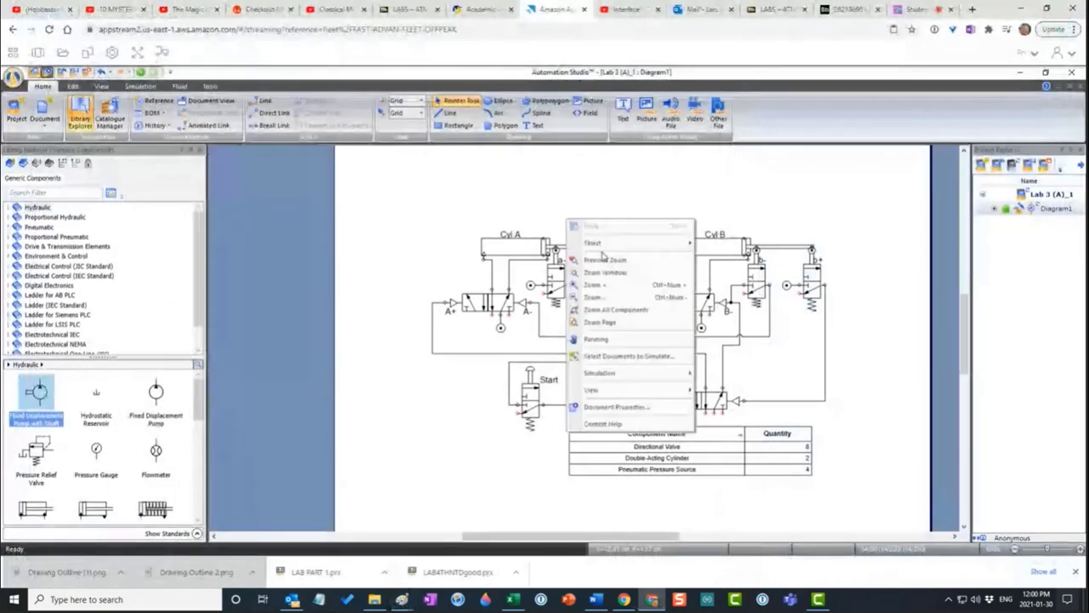
click(392, 176)
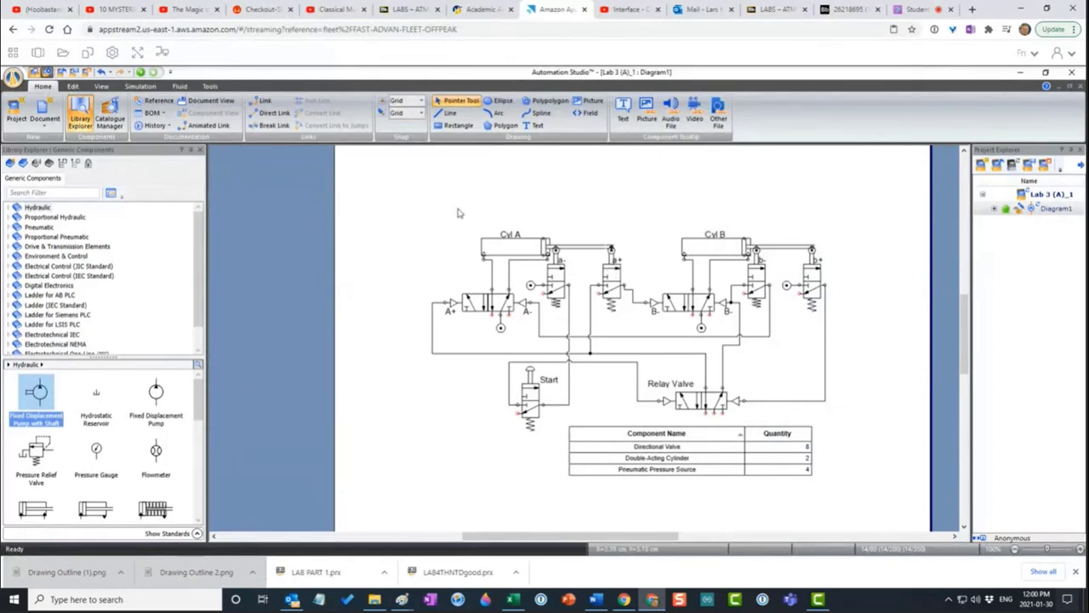
Upload Drawing Outline.png from the Downloads (D) folder to Temporary Files in the streaming session's My Files storage
click(63, 52)
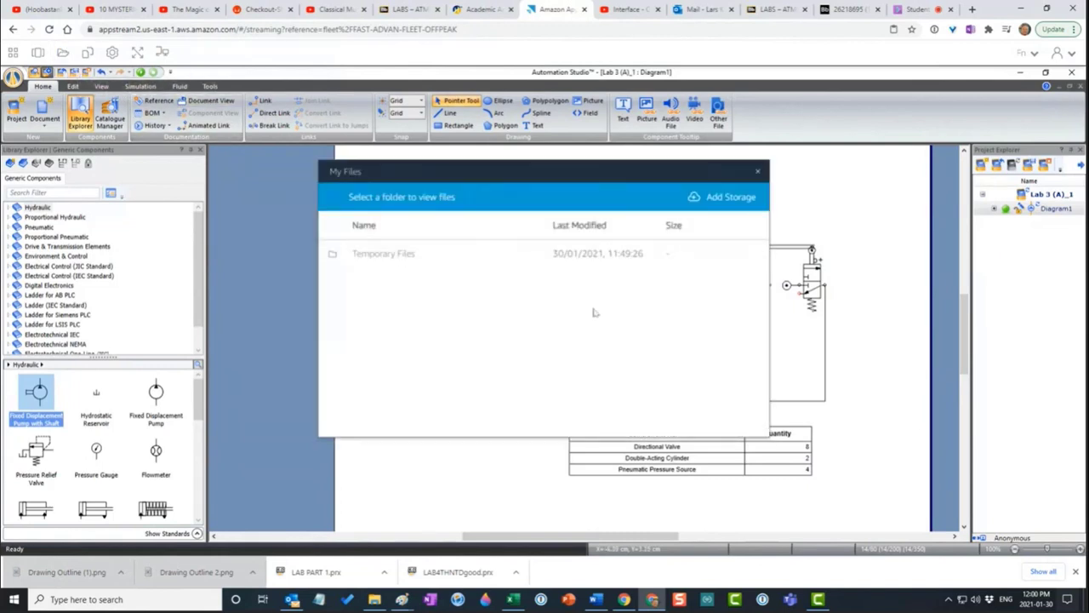
click(372, 252)
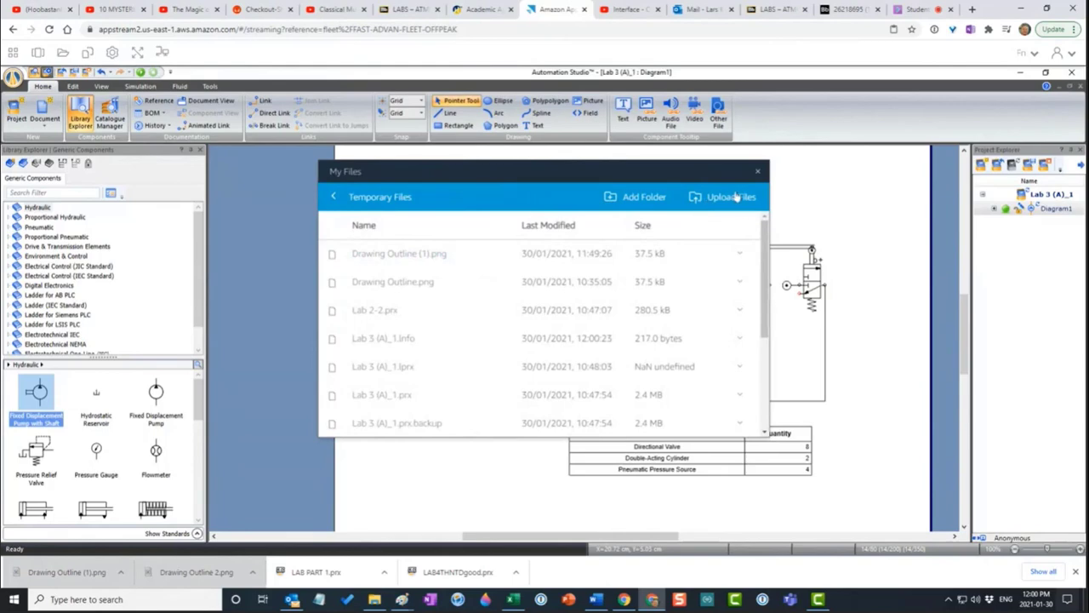
click(735, 196)
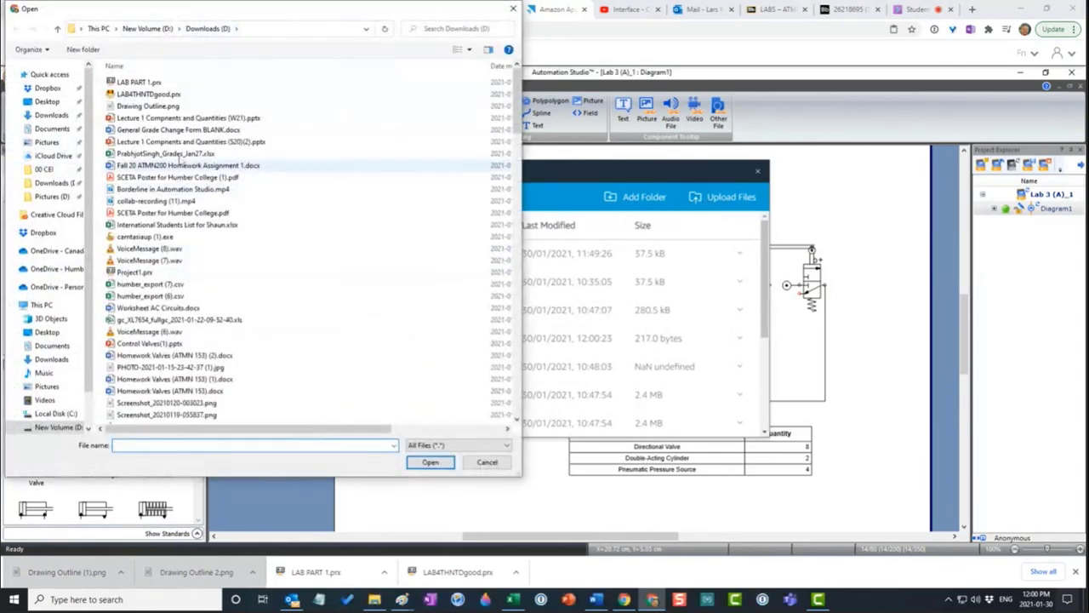
double_click(153, 106)
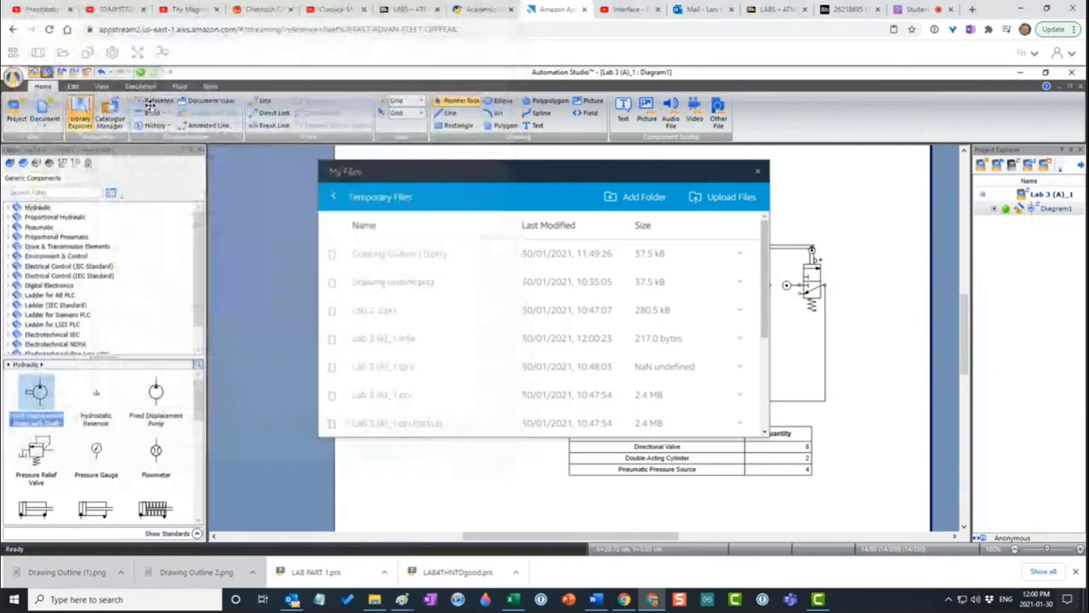
click(758, 175)
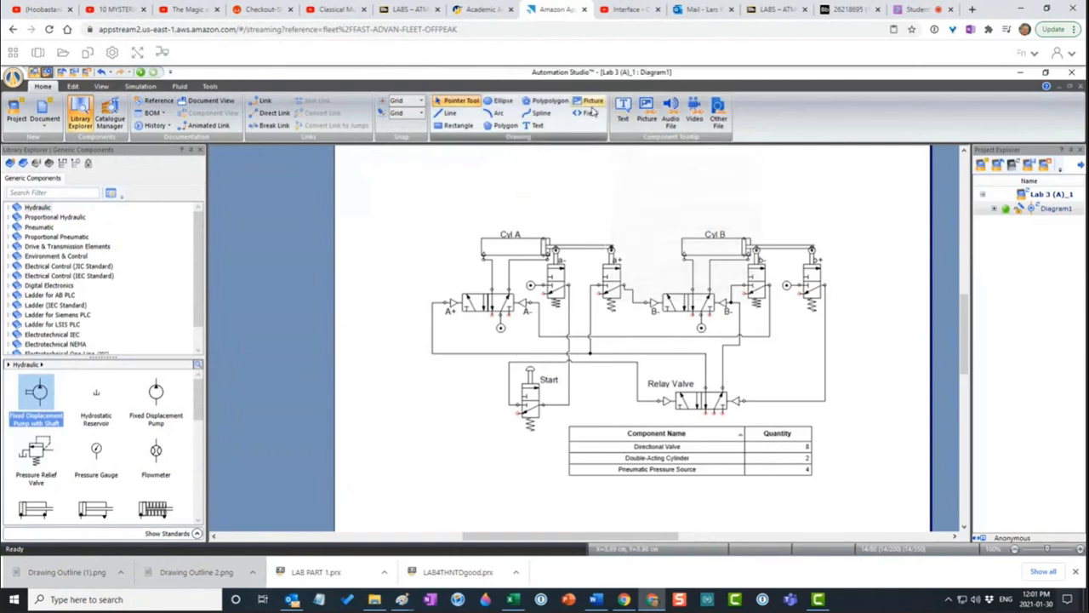
Insert the Drawing Outline (2) picture from Temporary Files into the diagram, starting above and to the left of Cyl A
click(590, 101)
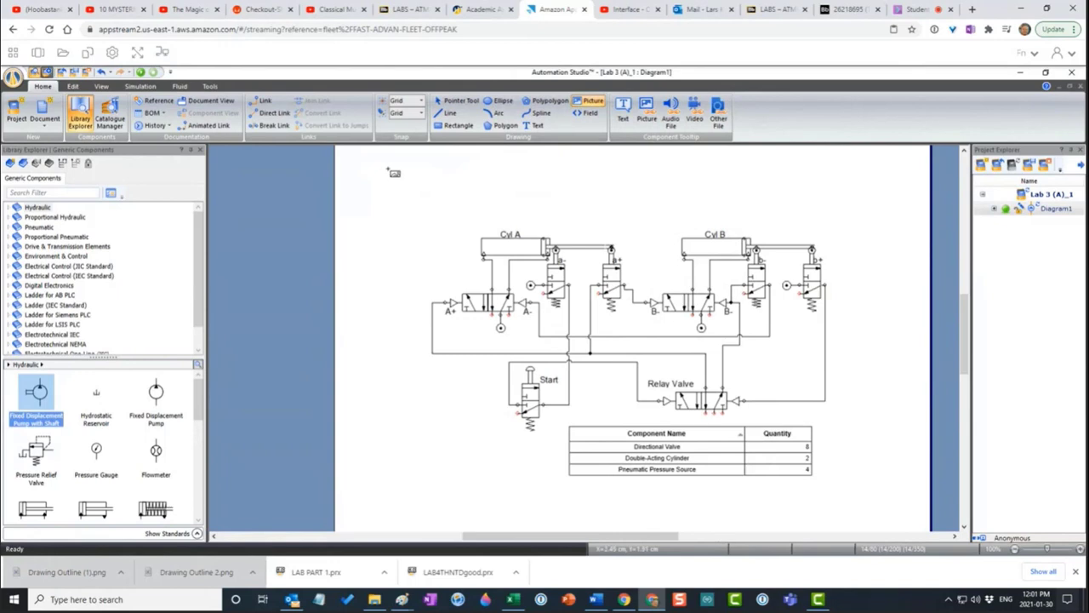
drag(388, 170, 480, 243)
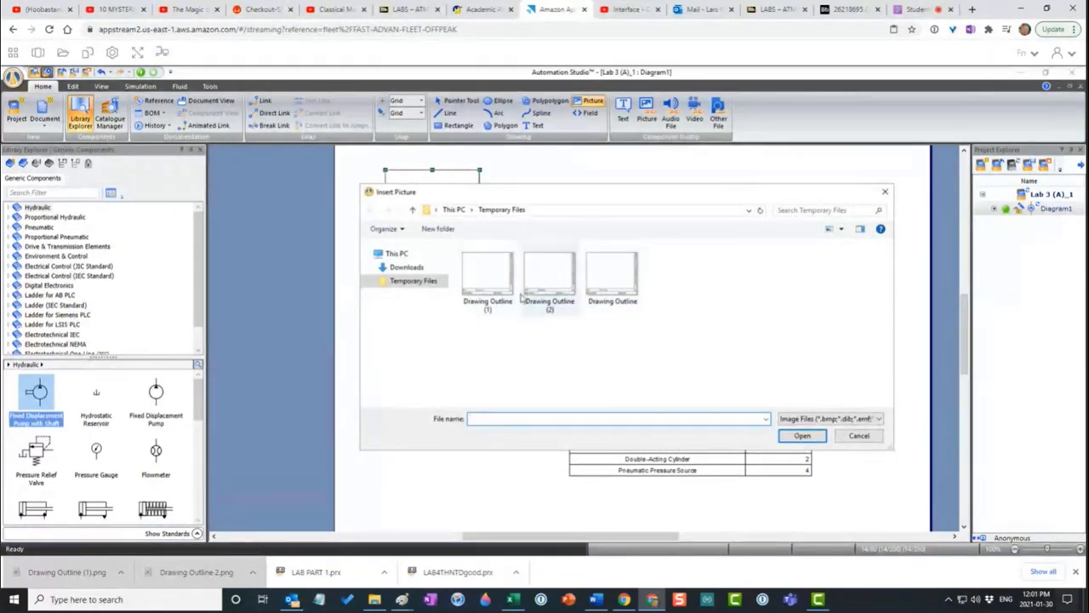
click(577, 298)
click(801, 435)
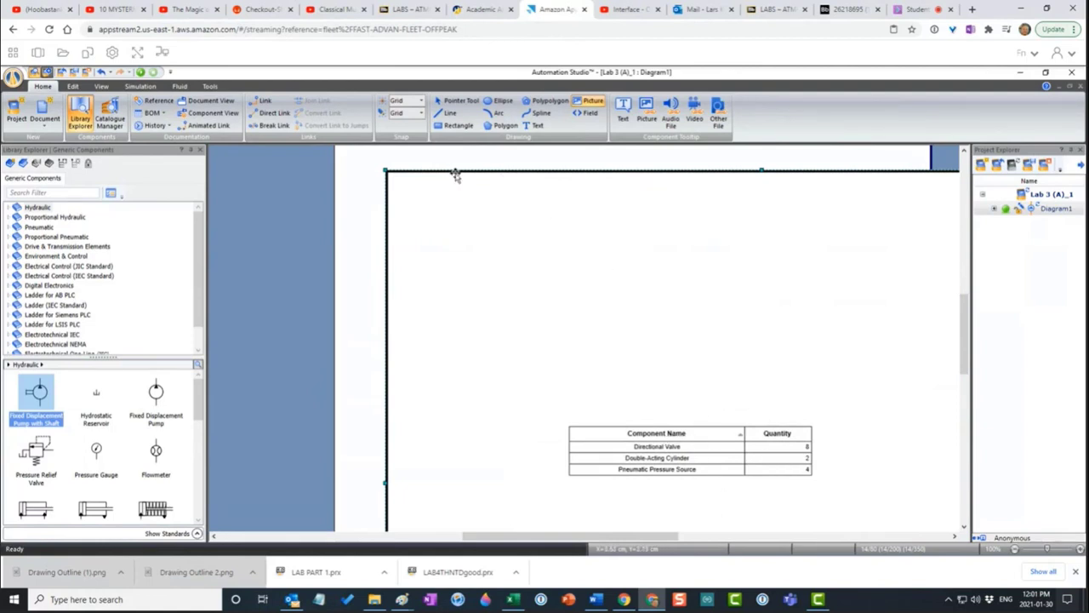
key(Escape)
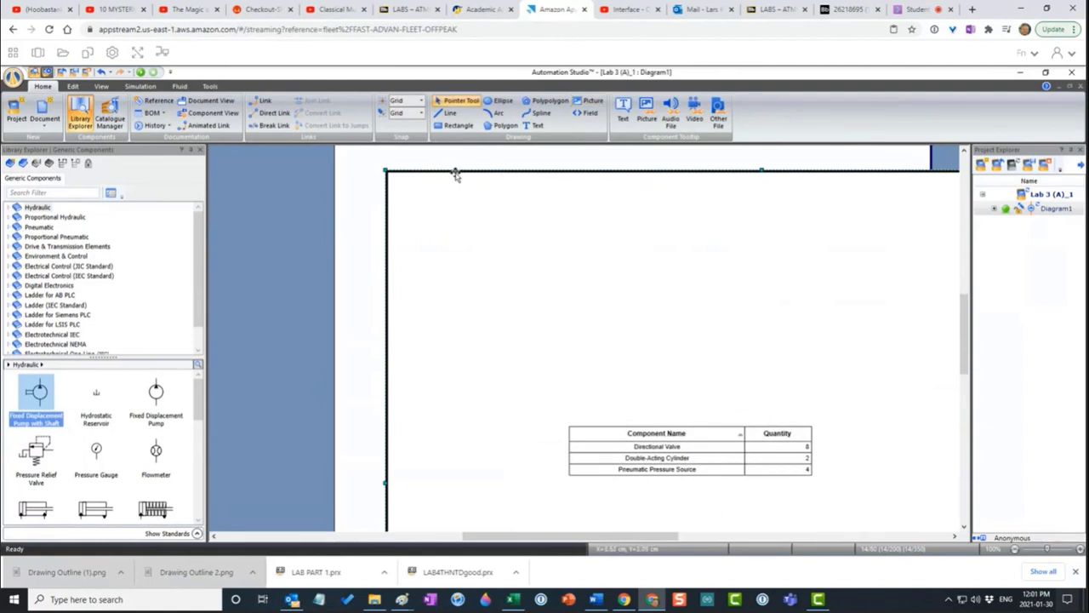
Change the outline picture's order to place it behind the pneumatic circuit
right_click(456, 174)
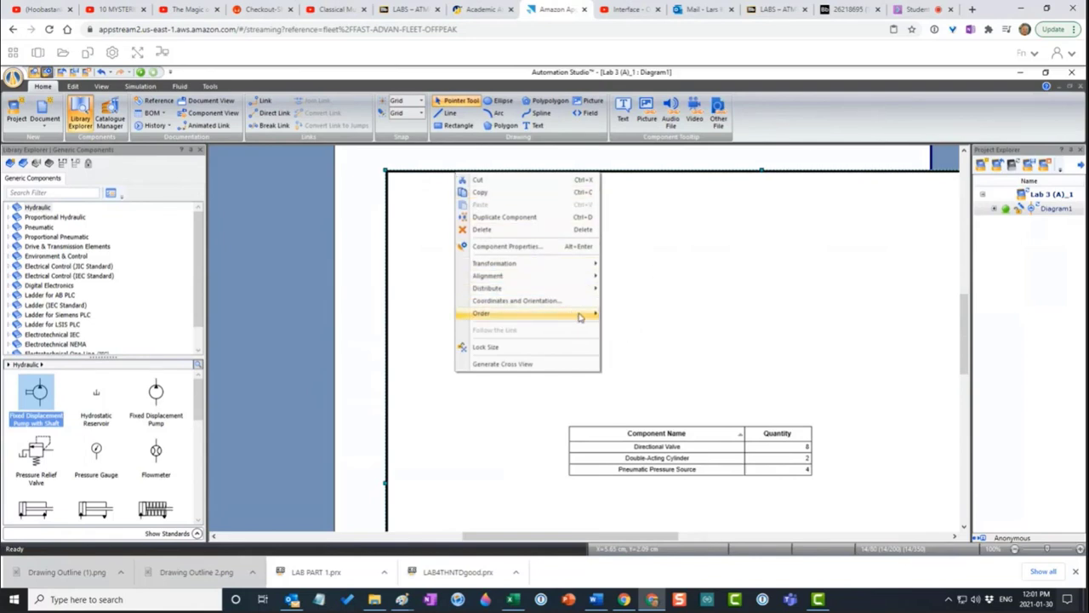
mouse_move(579, 316)
click(638, 326)
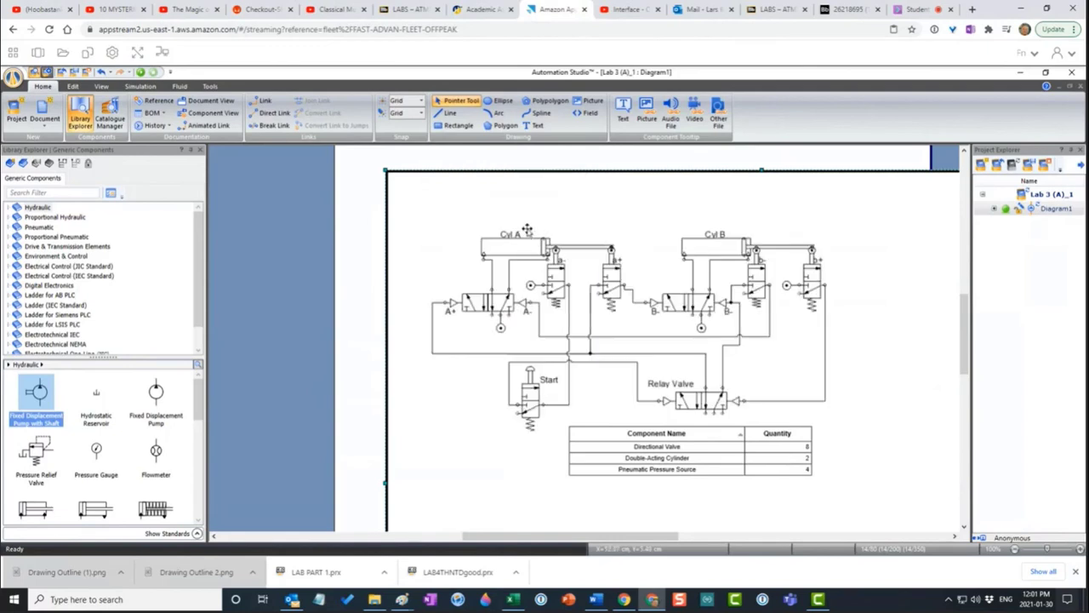
Move the outline picture around the circuit and bill of materials, and shrink it to fit inside the page
mouse_move(387, 173)
mouse_down()
mouse_move(570, 285)
mouse_move(632, 366)
mouse_move(724, 366)
mouse_move(571, 270)
mouse_move(463, 158)
mouse_up()
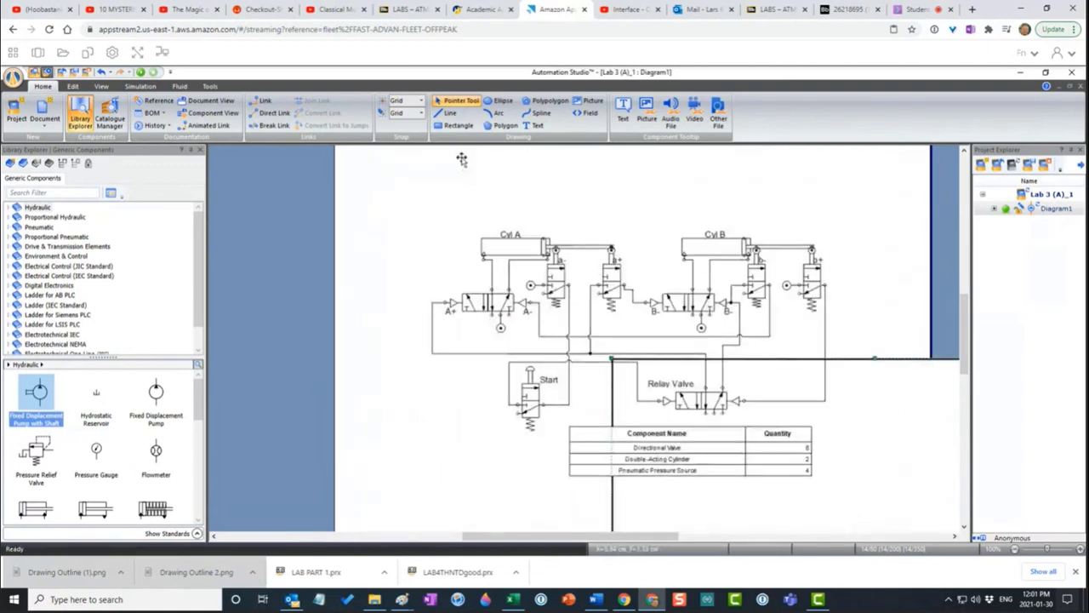
scroll(603, 338, down, 1)
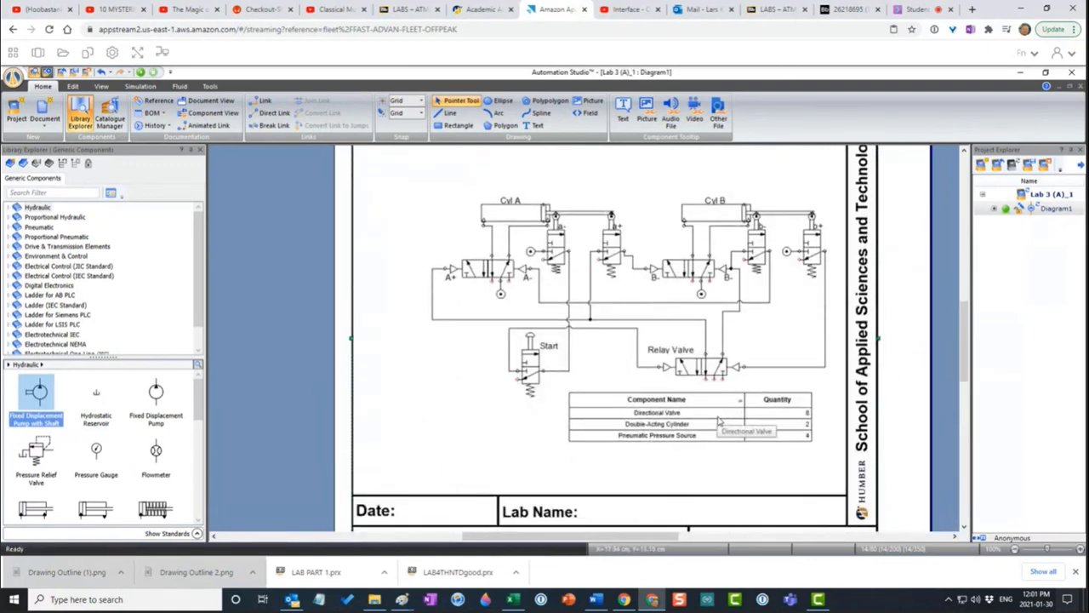
scroll(718, 419, down, 2)
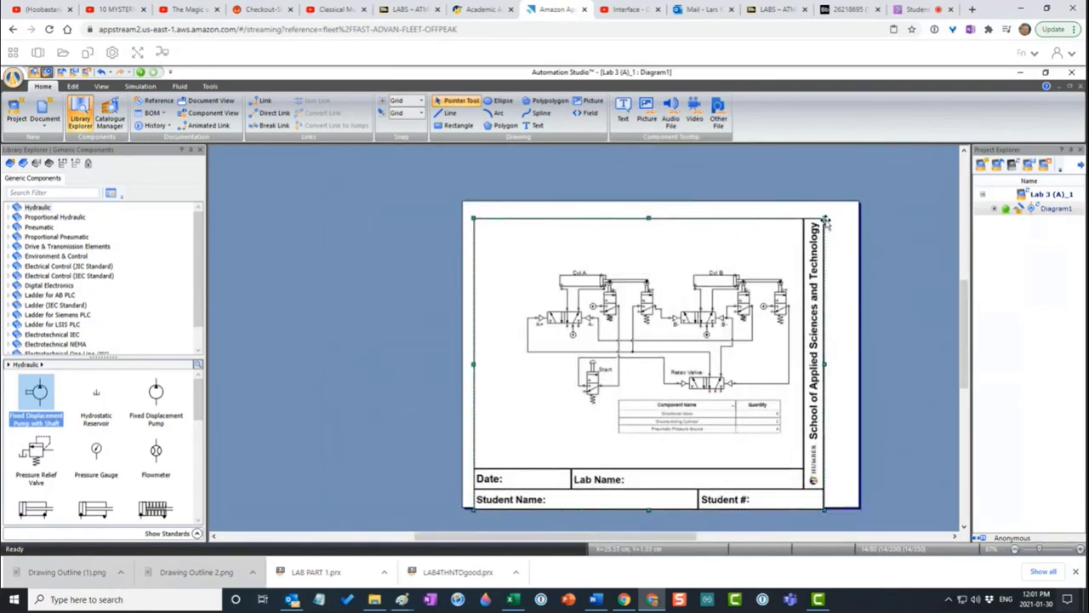
drag(824, 218, 805, 238)
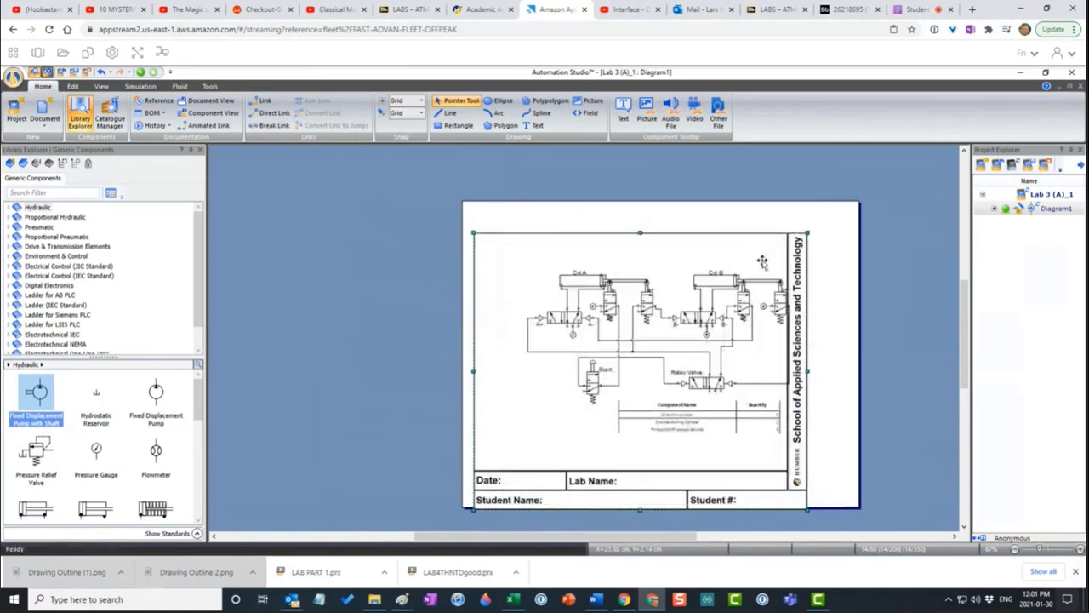
drag(693, 236, 694, 230)
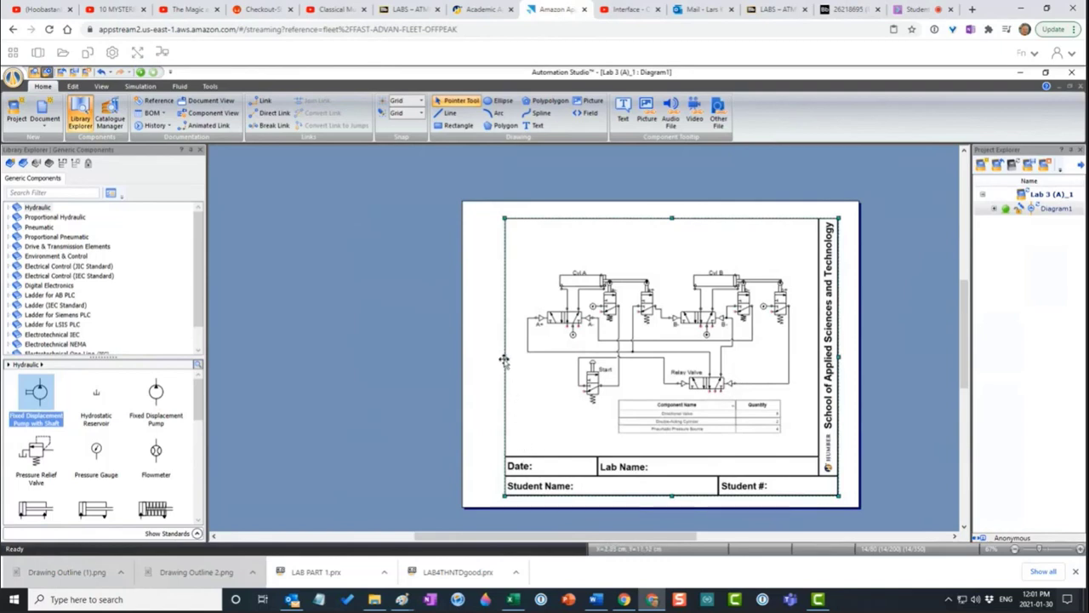
Widen the outline picture on its left side and centre it on the page with even margins
drag(505, 357, 477, 351)
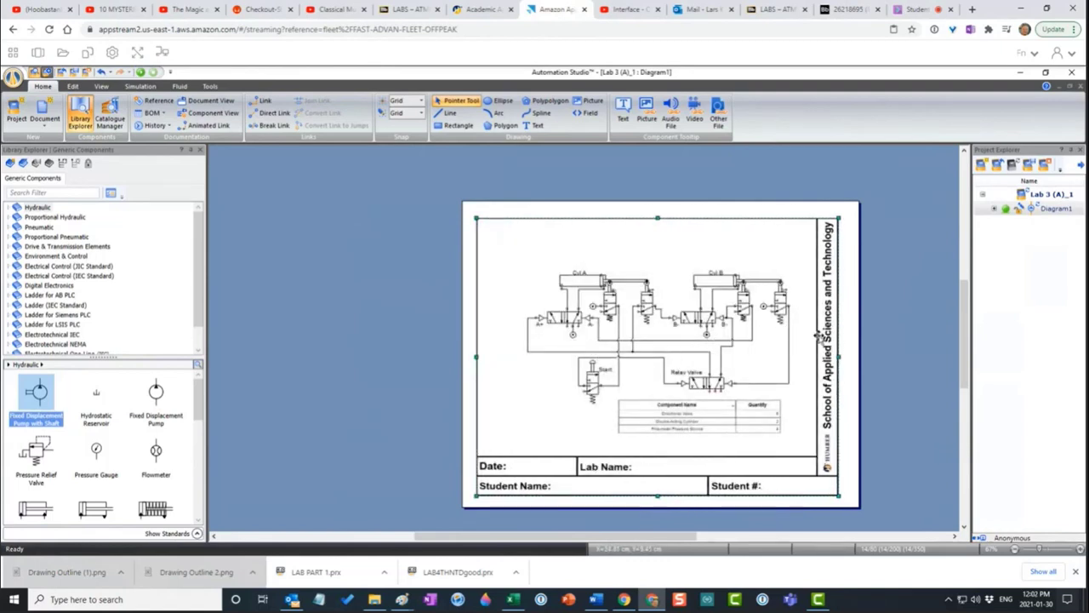
drag(826, 339, 813, 352)
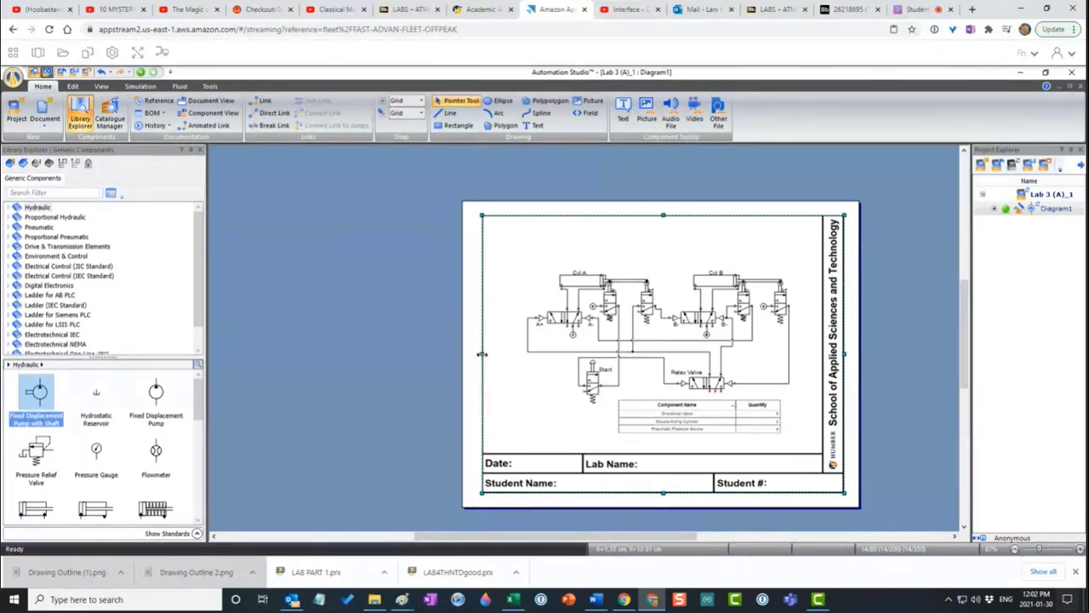
drag(480, 354, 478, 354)
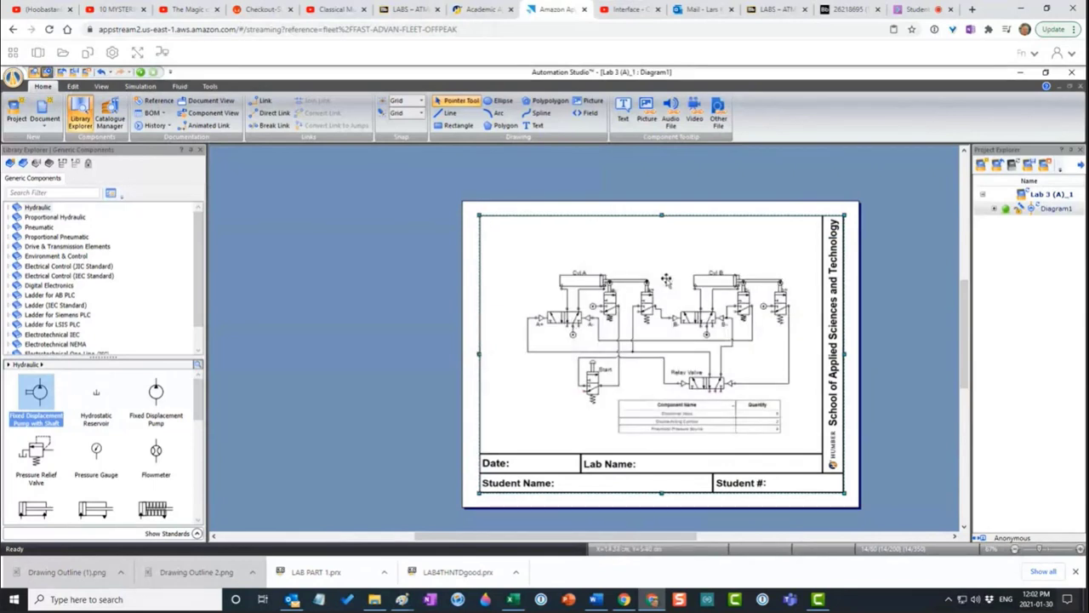